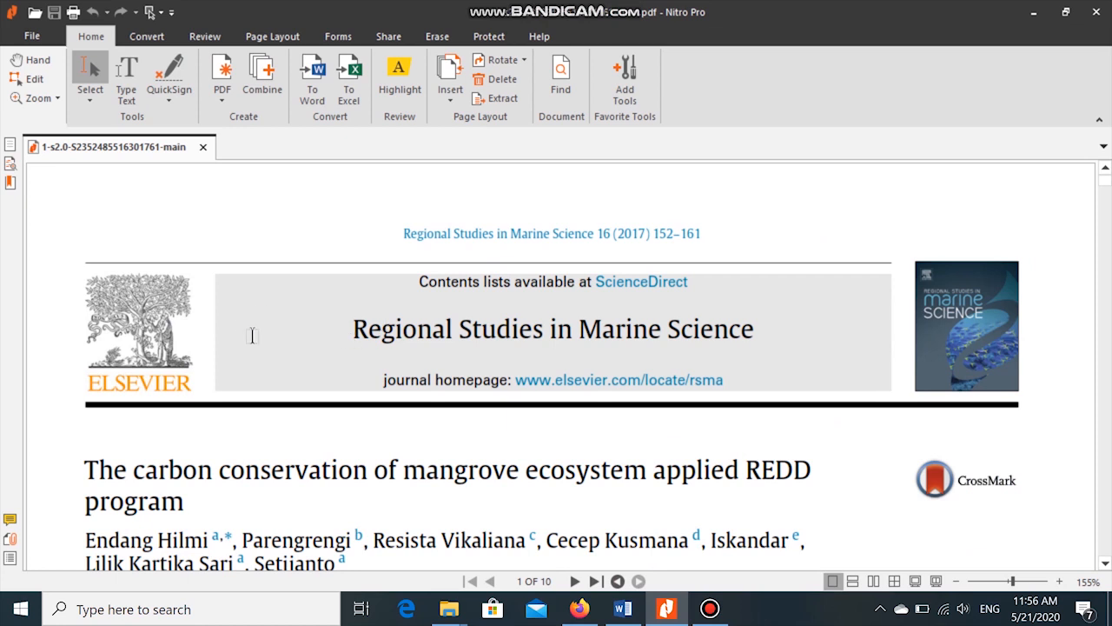
Step: Review the article's first page, follow the last 2013 citation link in the Introduction's first paragraph to its reference, and return to page 1
{"action": "scroll", "coordinate": [250, 335], "scroll_direction": "down", "scroll_amount": 2}
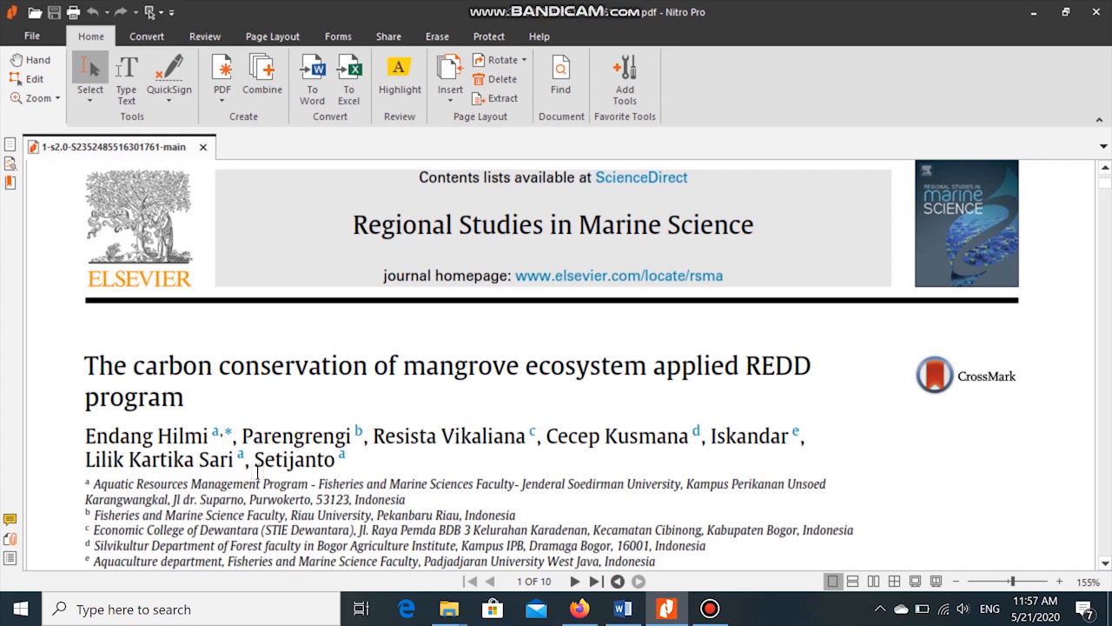
{"action": "scroll", "coordinate": [295, 483], "scroll_direction": "down", "scroll_amount": 5}
{"action": "scroll", "coordinate": [356, 495], "scroll_direction": "down", "scroll_amount": 2}
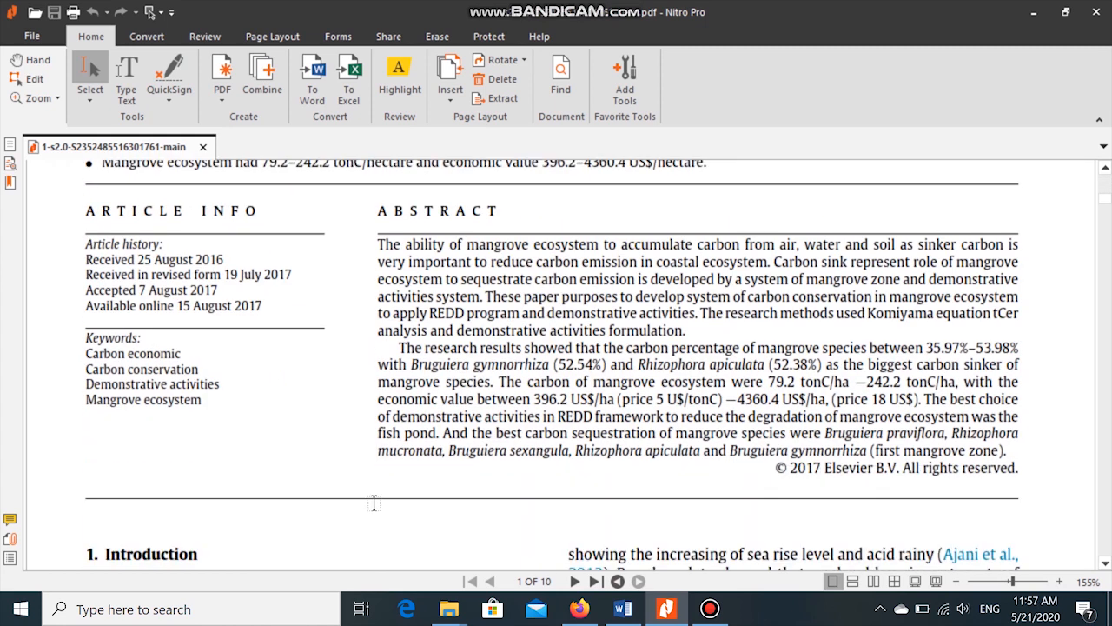
{"action": "scroll", "coordinate": [414, 495], "scroll_direction": "down", "scroll_amount": 3}
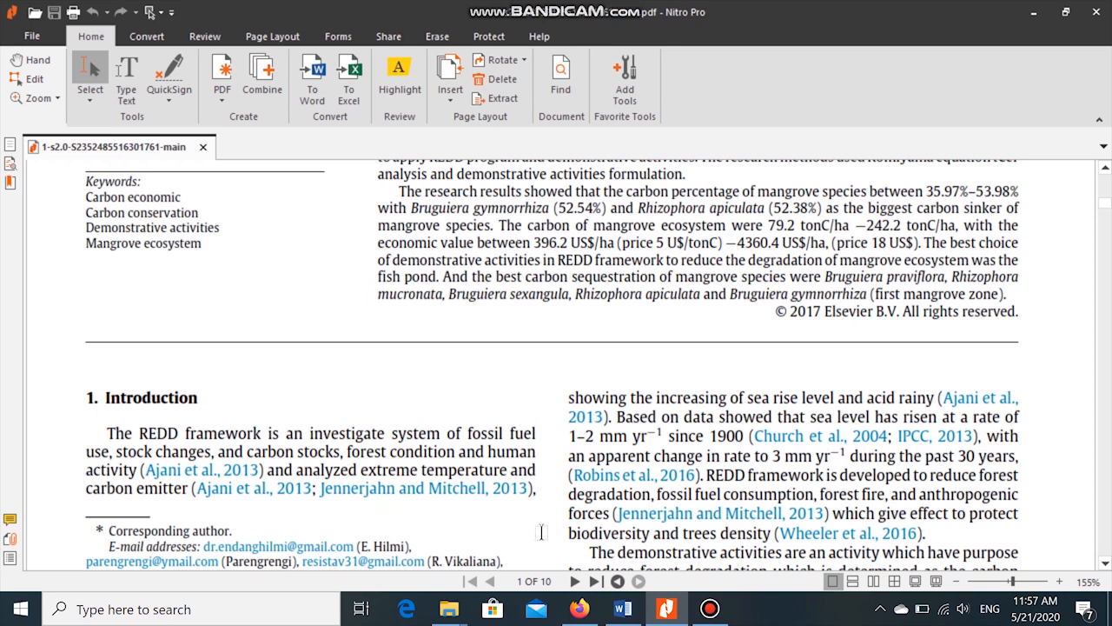
{"action": "left_click", "coordinate": [384, 492]}
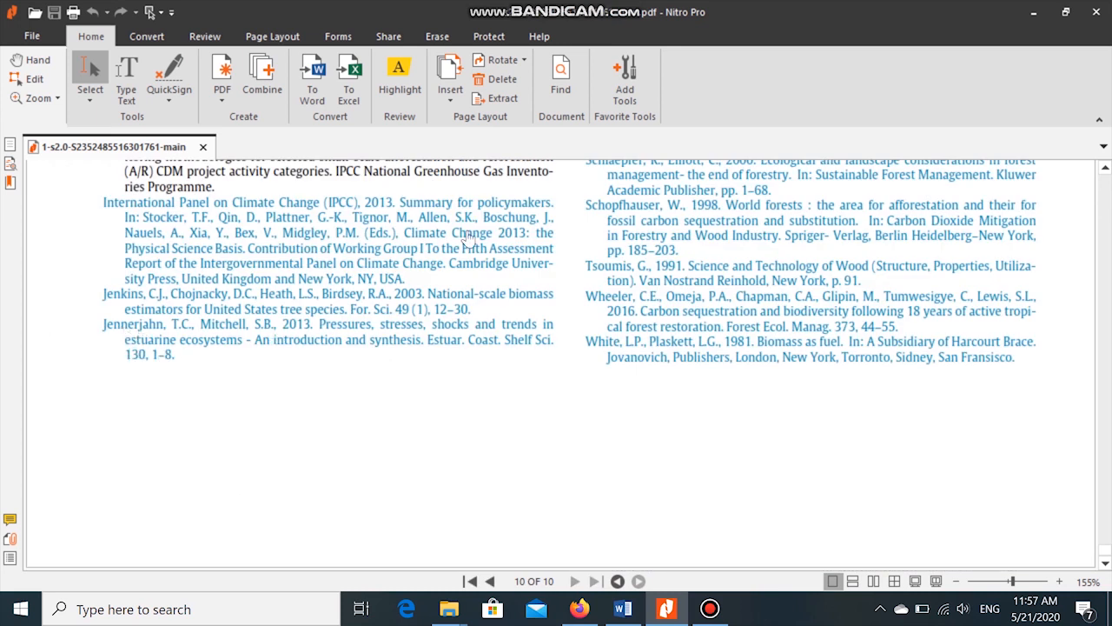
{"action": "left_click_drag", "start_coordinate": [1105, 556], "coordinate": [1106, 178]}
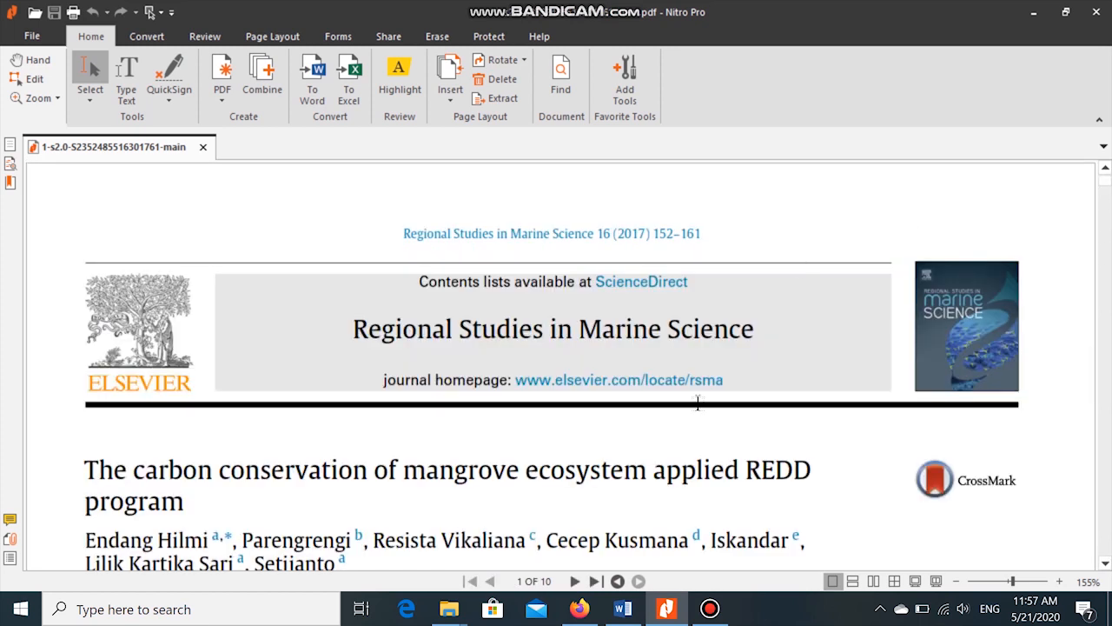
Step: Follow the Fig. 1 link in section 2.1, Study area, and examine the research site map and its caption
{"action": "scroll", "coordinate": [698, 415], "scroll_direction": "down", "scroll_amount": 6}
{"action": "scroll", "coordinate": [703, 414], "scroll_direction": "down", "scroll_amount": 3}
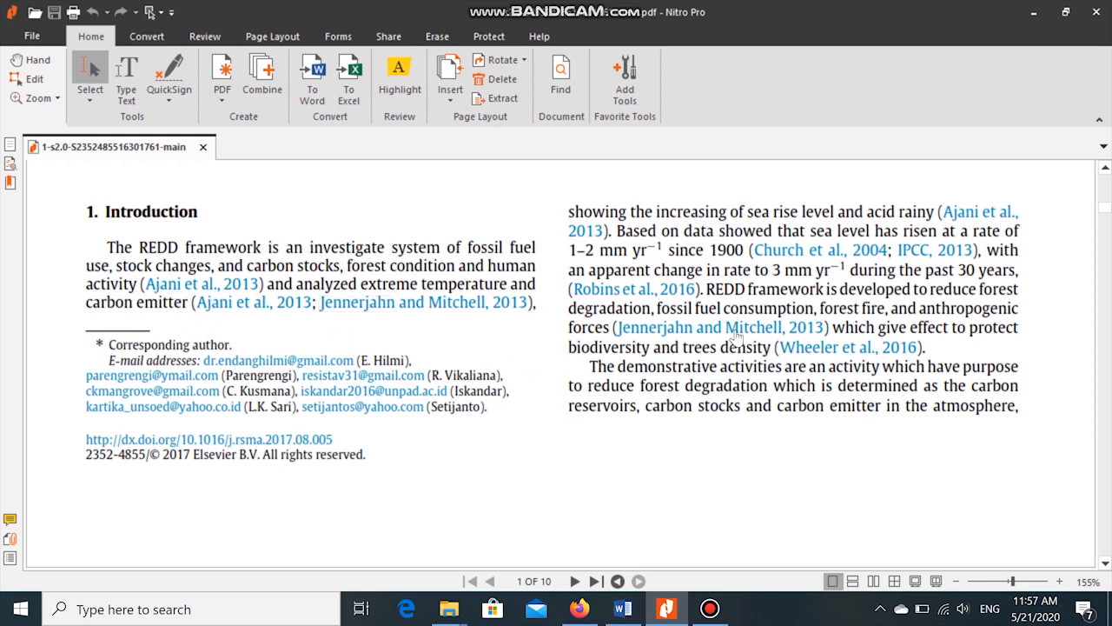
{"action": "scroll", "coordinate": [734, 337], "scroll_direction": "down", "scroll_amount": 10}
{"action": "scroll", "coordinate": [451, 321], "scroll_direction": "down", "scroll_amount": 5}
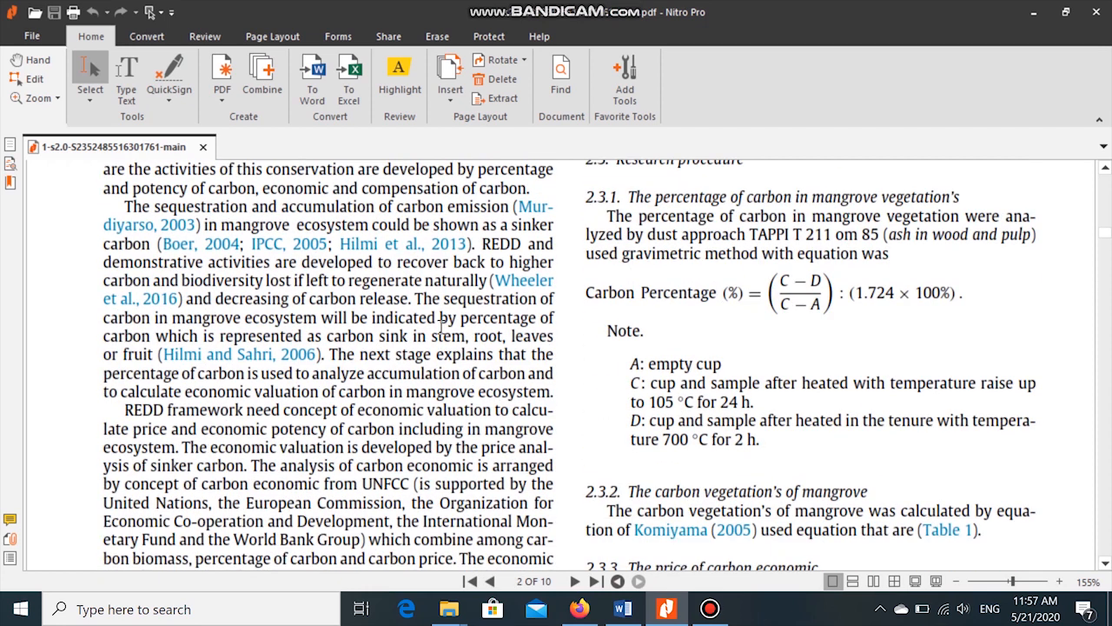
{"action": "scroll", "coordinate": [441, 323], "scroll_direction": "down", "scroll_amount": 3}
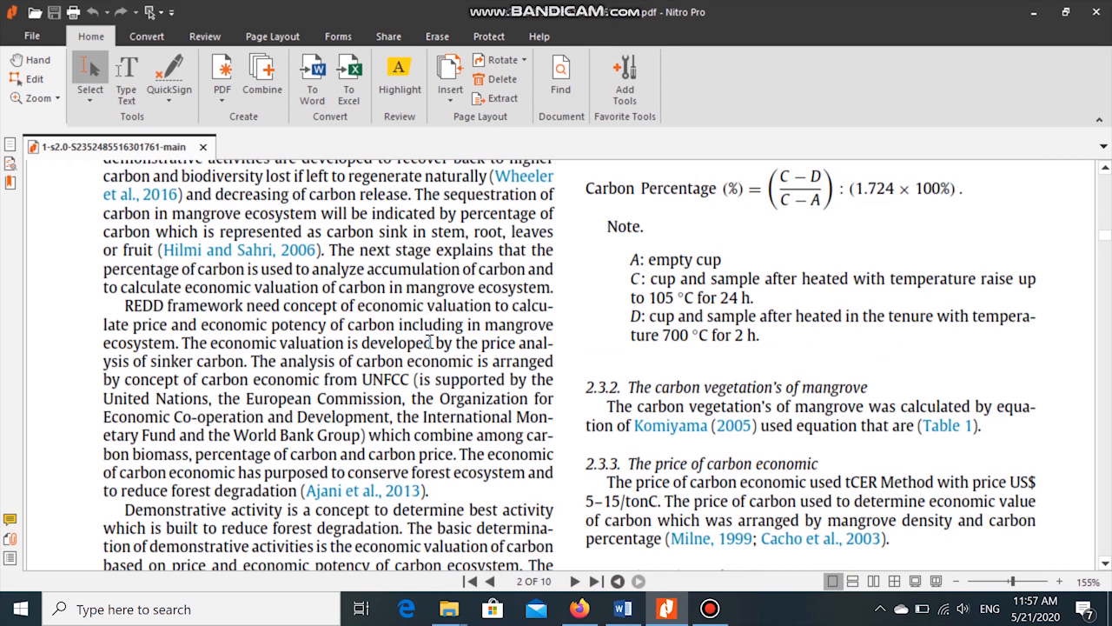
{"action": "scroll", "coordinate": [430, 343], "scroll_direction": "down", "scroll_amount": 11}
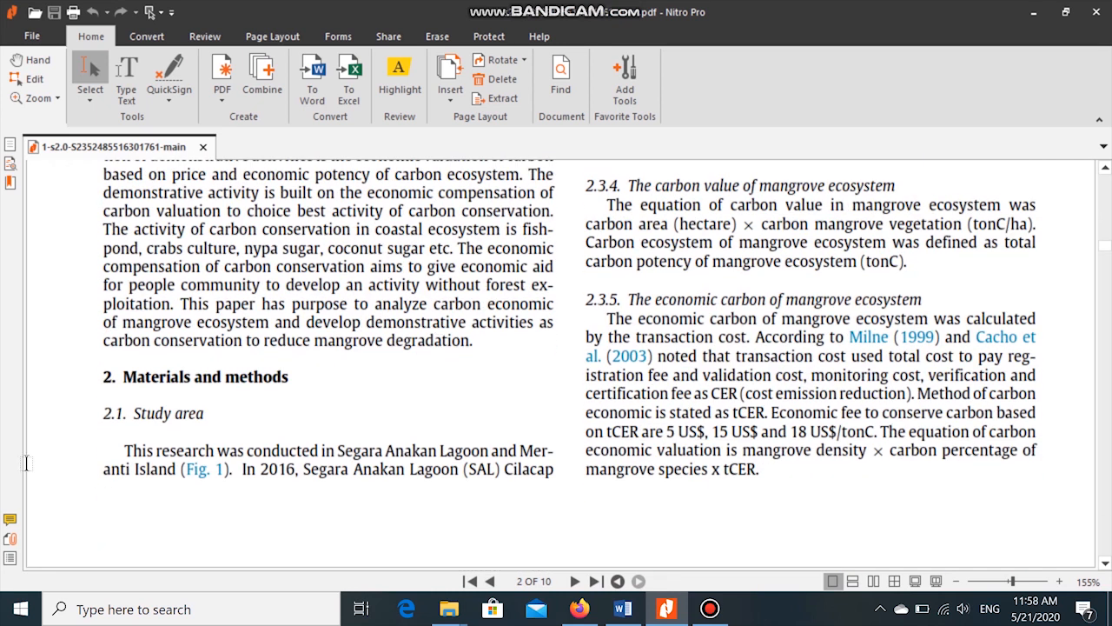
{"action": "left_click", "coordinate": [202, 472]}
{"action": "scroll", "coordinate": [704, 292], "scroll_direction": "down", "scroll_amount": 2}
{"action": "scroll", "coordinate": [686, 304], "scroll_direction": "down", "scroll_amount": 5}
{"action": "scroll", "coordinate": [663, 400], "scroll_direction": "up", "scroll_amount": 17}
{"action": "scroll", "coordinate": [663, 399], "scroll_direction": "down", "scroll_amount": 20}
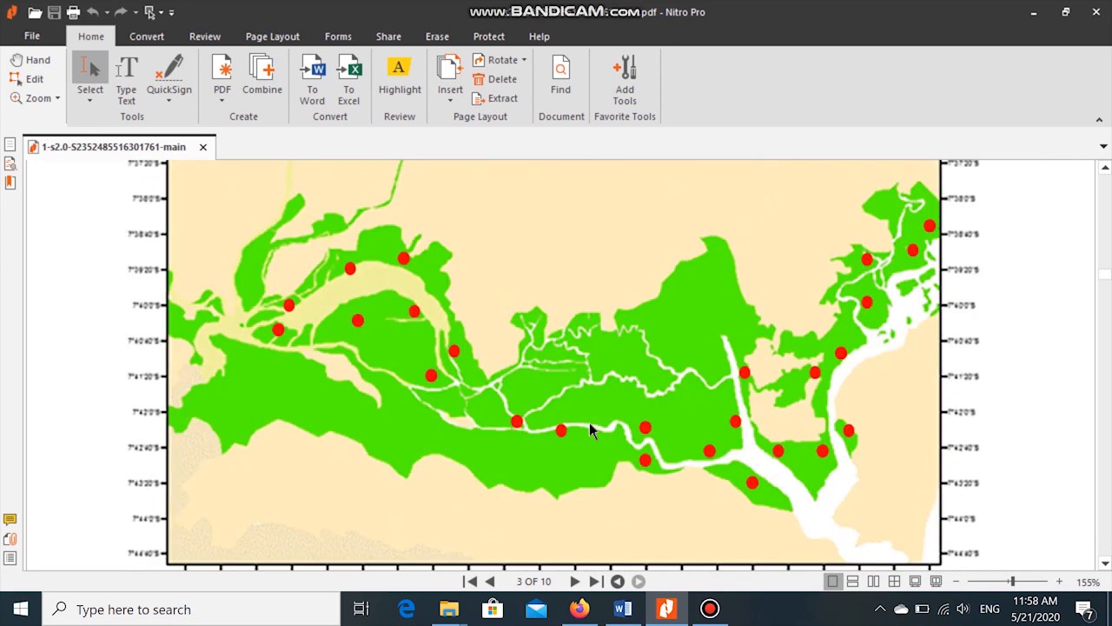
{"action": "scroll", "coordinate": [589, 422], "scroll_direction": "down", "scroll_amount": 5}
{"action": "scroll", "coordinate": [589, 422], "scroll_direction": "down", "scroll_amount": 3}
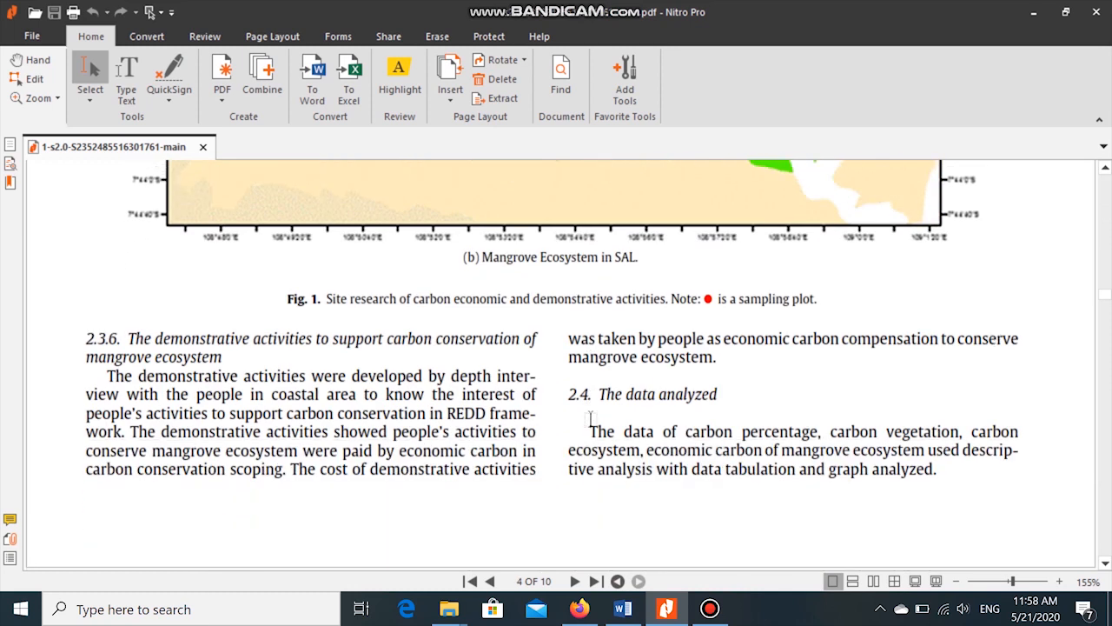
Step: Follow the Table 6 and Fig. 3 links in section 3.3 to view the demonstrative activities table and pie chart
{"action": "scroll", "coordinate": [589, 423], "scroll_direction": "down", "scroll_amount": 15}
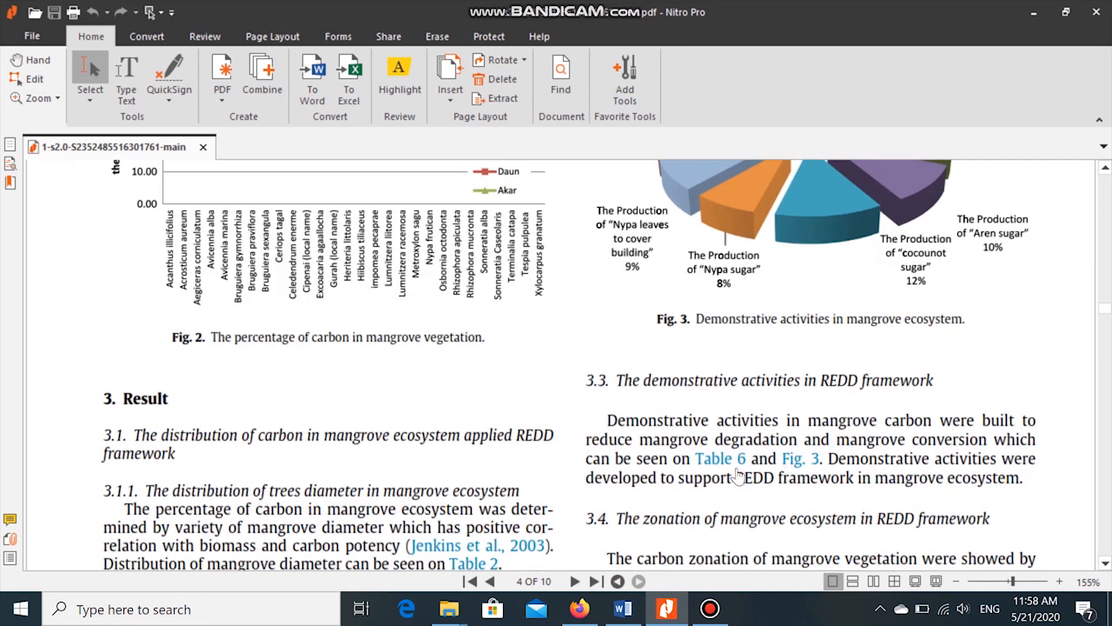
{"action": "left_click", "coordinate": [720, 458]}
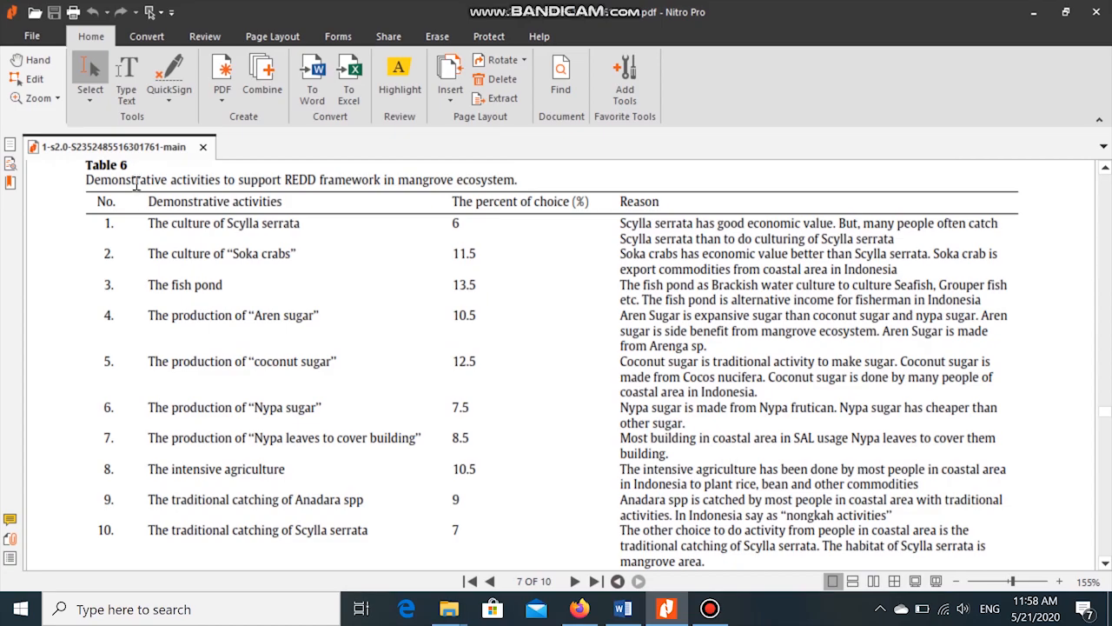
{"action": "scroll", "coordinate": [430, 384], "scroll_direction": "down", "scroll_amount": 7}
{"action": "scroll", "coordinate": [438, 391], "scroll_direction": "down", "scroll_amount": 20}
{"action": "scroll", "coordinate": [441, 408], "scroll_direction": "up", "scroll_amount": 20}
{"action": "scroll", "coordinate": [438, 398], "scroll_direction": "up", "scroll_amount": 15}
{"action": "scroll", "coordinate": [447, 396], "scroll_direction": "up", "scroll_amount": 15}
{"action": "scroll", "coordinate": [773, 343], "scroll_direction": "down", "scroll_amount": 3}
{"action": "scroll", "coordinate": [772, 343], "scroll_direction": "up", "scroll_amount": 6}
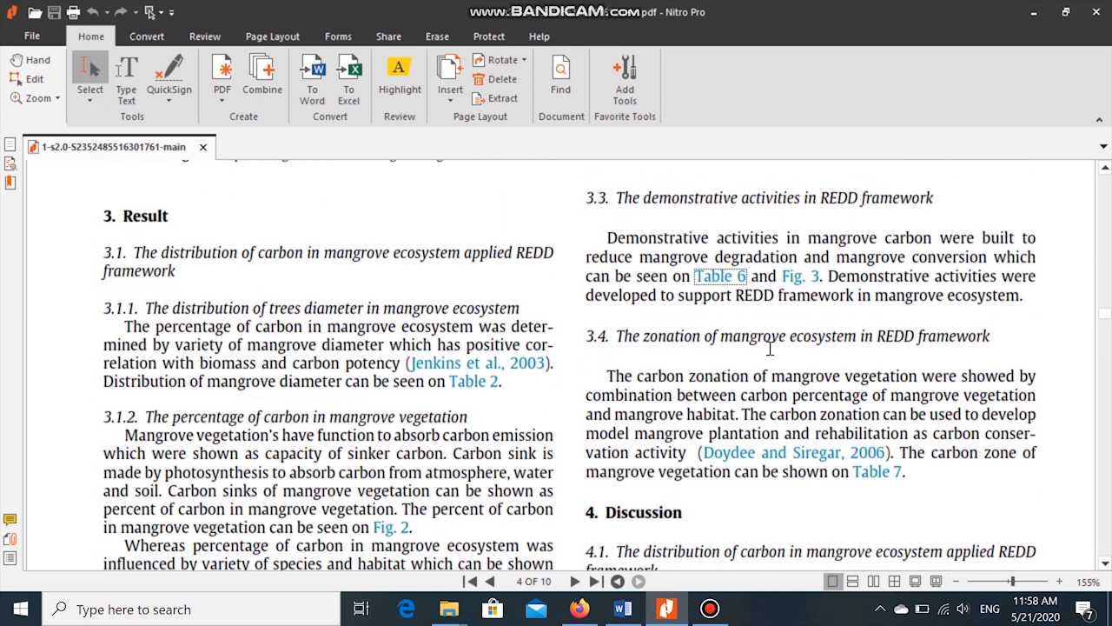
{"action": "left_click", "coordinate": [809, 278]}
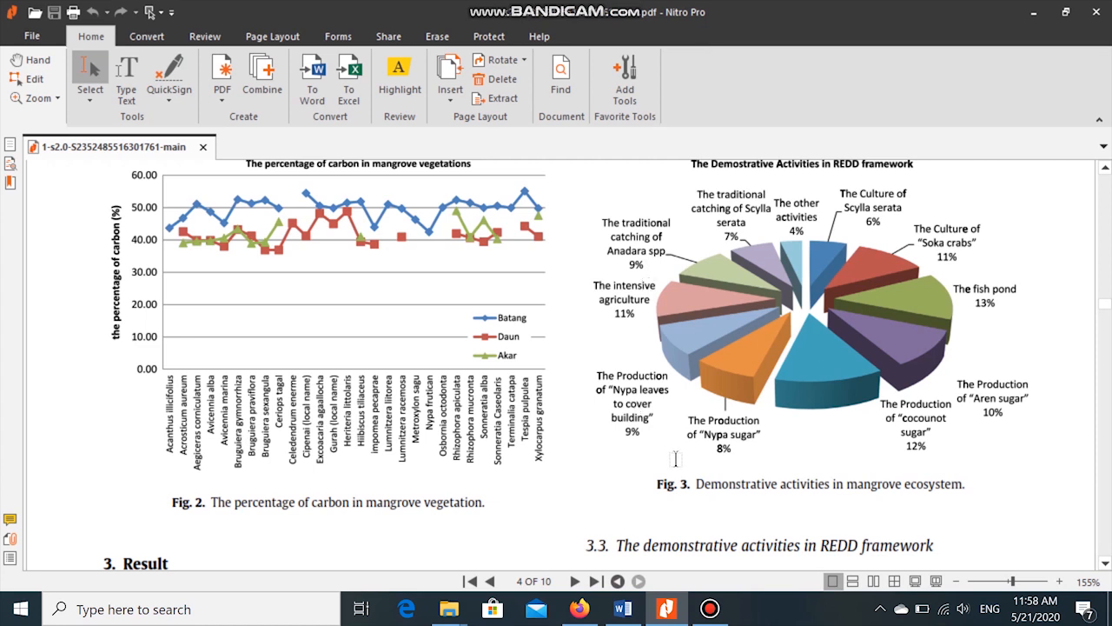
Step: Switch to the Word document and review its title, "Membuat Hyperlink di Word Ala Ala Jurnal", and body text
{"action": "left_click", "coordinate": [636, 613]}
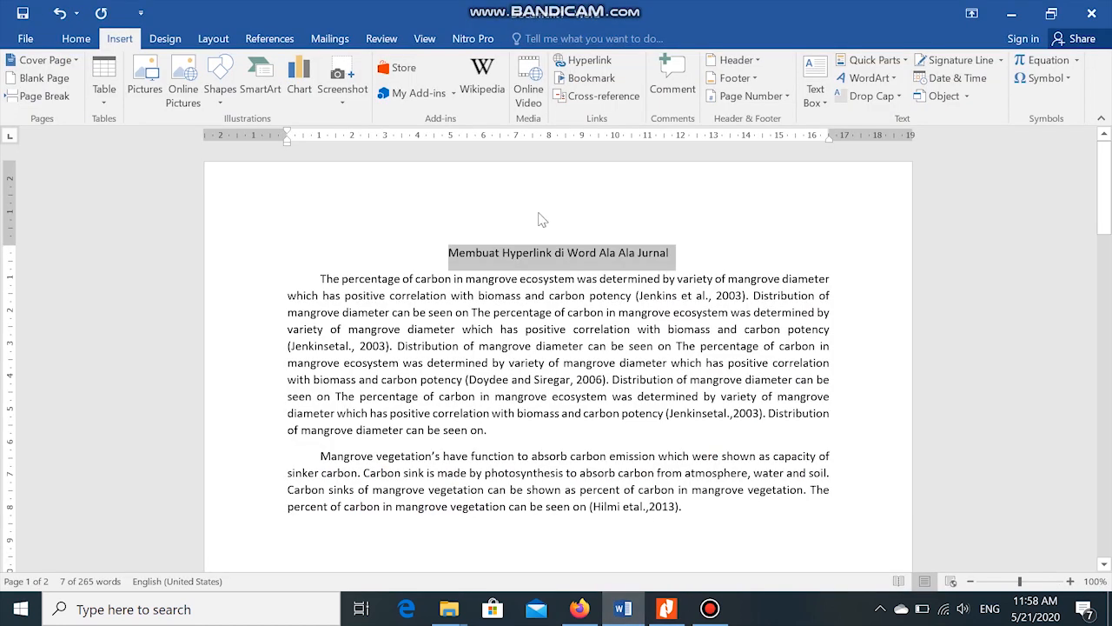
{"action": "left_click", "coordinate": [517, 301]}
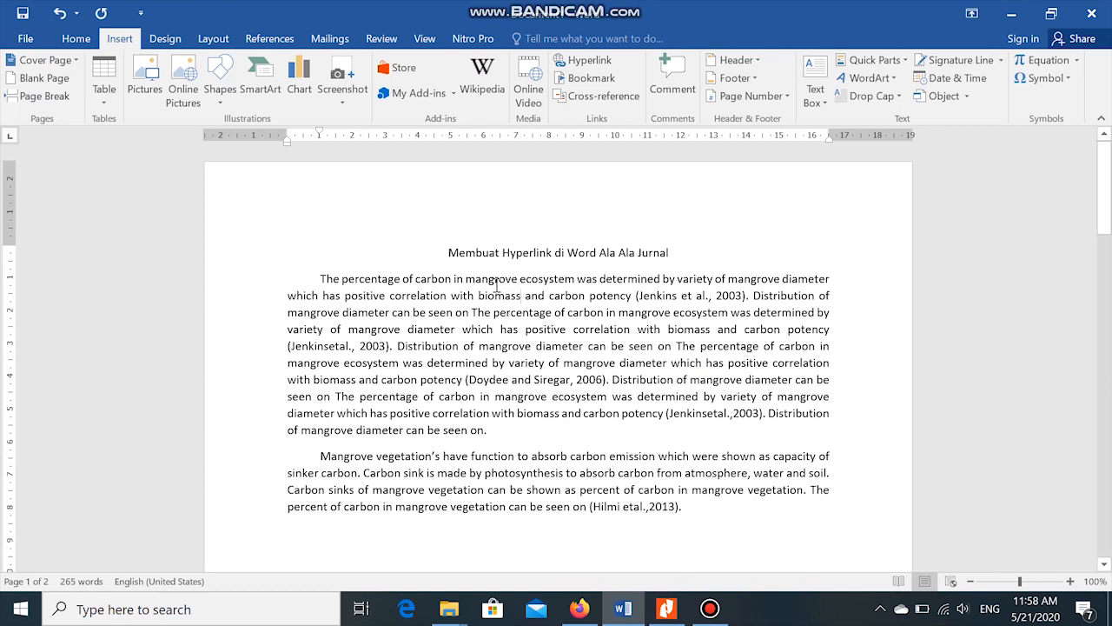
{"action": "left_click_drag", "start_coordinate": [449, 252], "coordinate": [711, 264]}
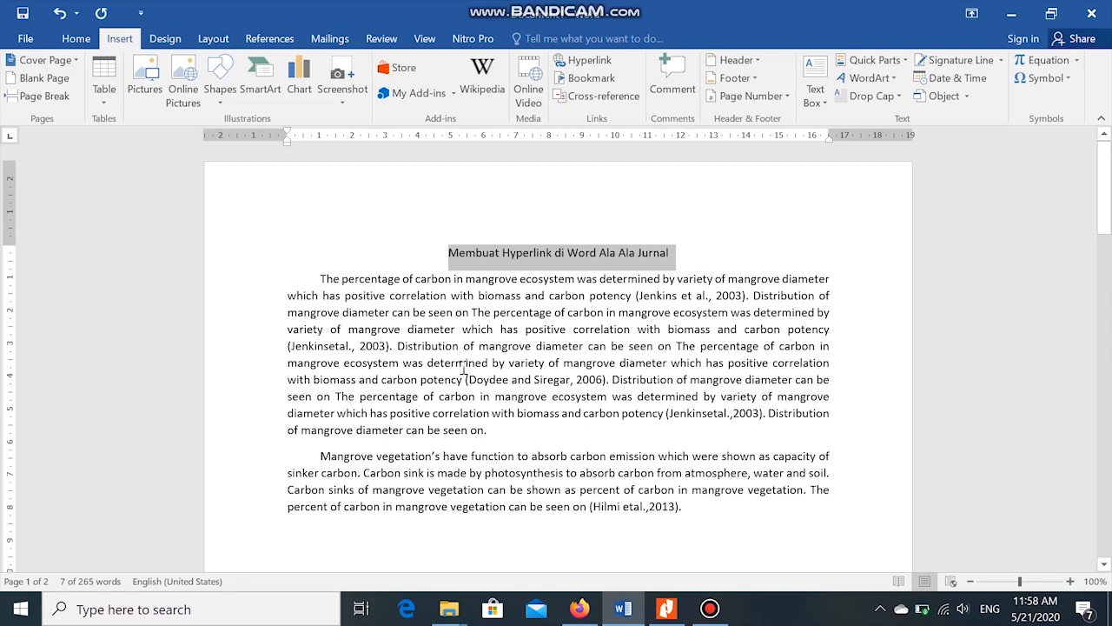
{"action": "left_click", "coordinate": [398, 362]}
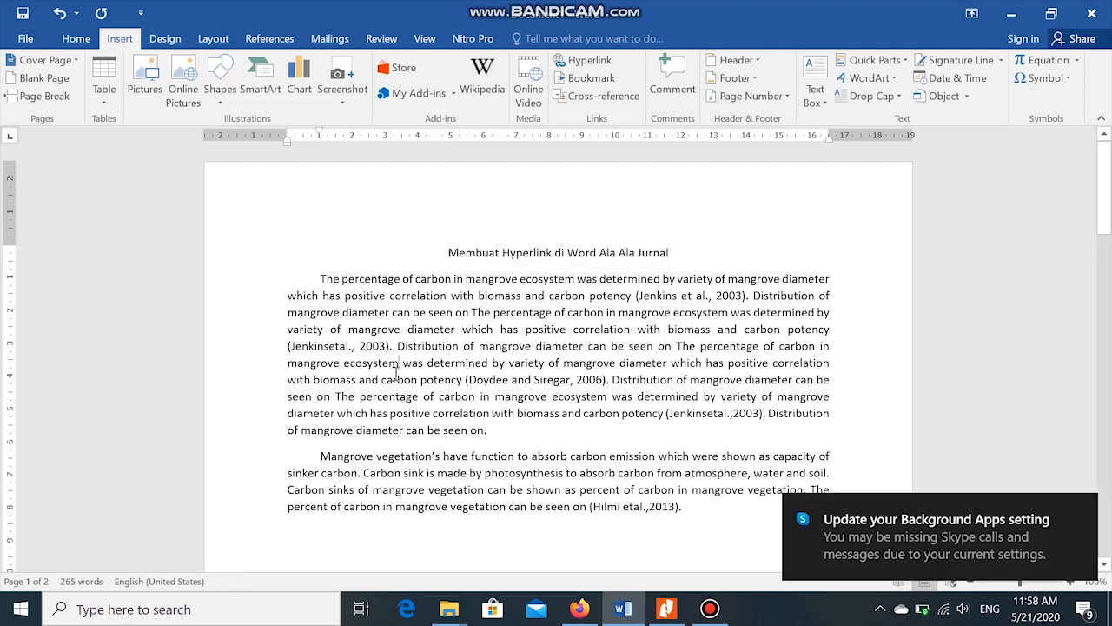
Step: Dismiss the Skype background apps notification and the OneDrive battery saver notification
{"action": "left_click", "coordinate": [1083, 508]}
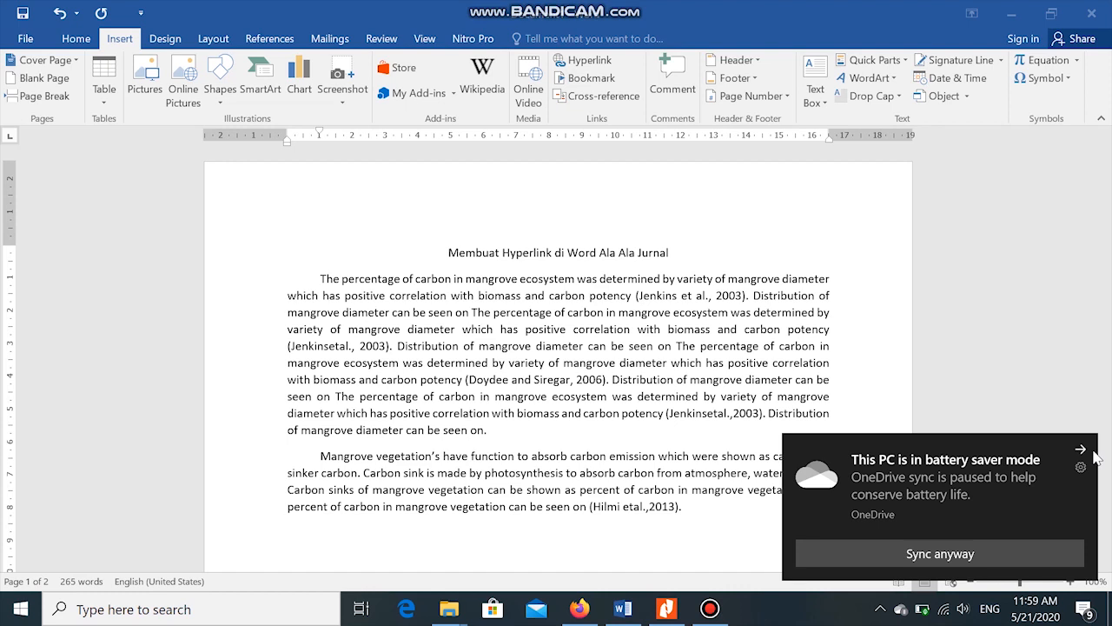
{"action": "left_click", "coordinate": [1084, 452]}
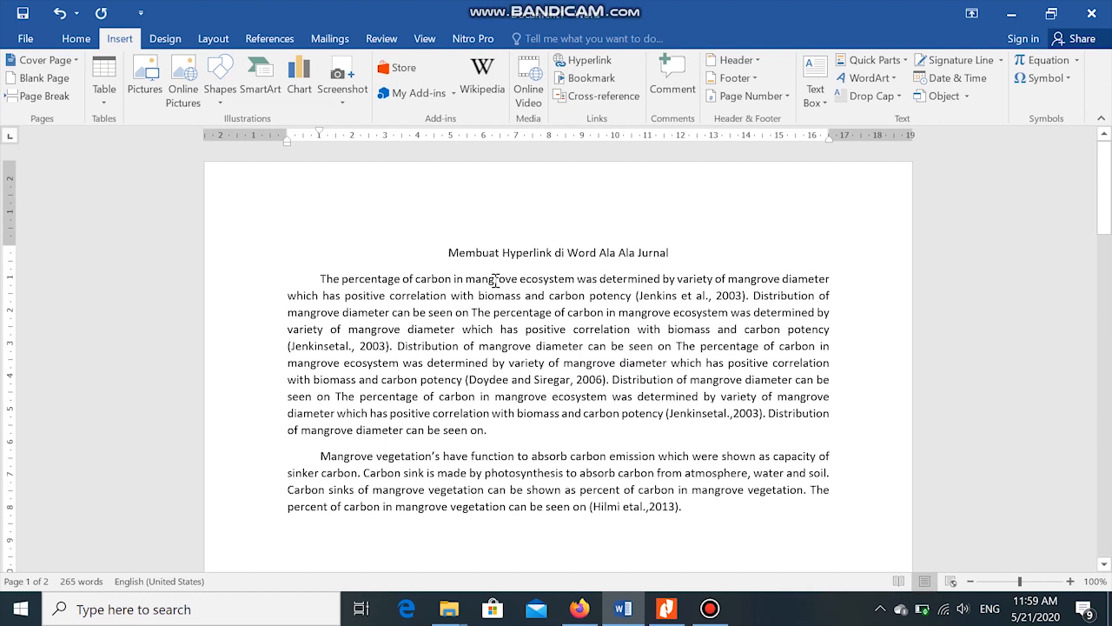
Step: Compare the first body paragraph of the Word document with the journal article in Nitro Pro, and return to Word
{"action": "left_click_drag", "start_coordinate": [320, 278], "coordinate": [469, 432]}
{"action": "left_click", "coordinate": [667, 608]}
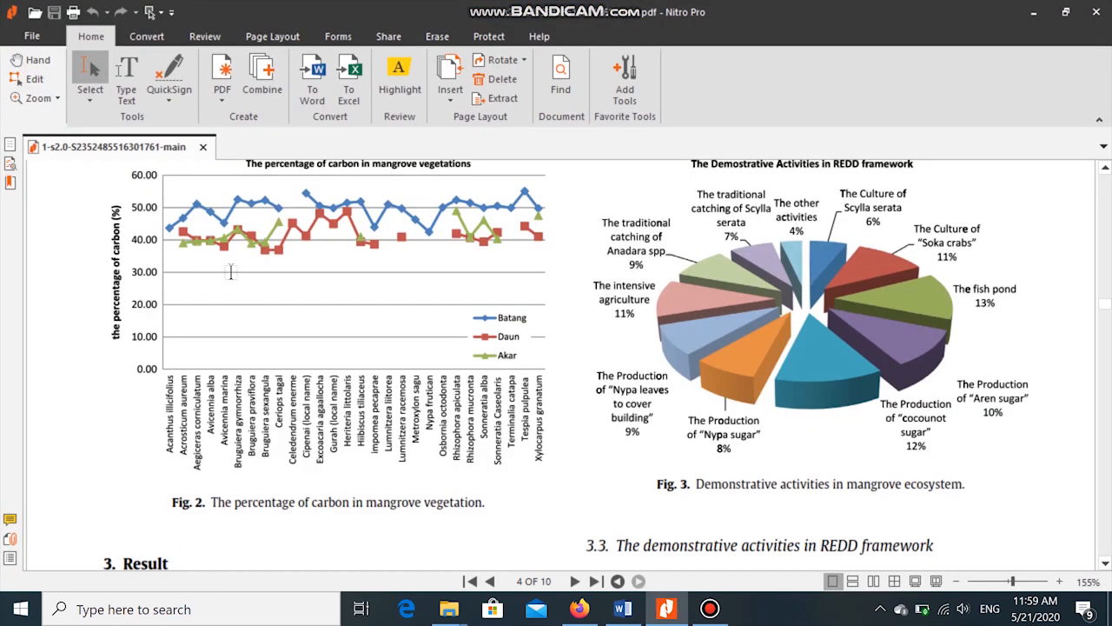
{"action": "left_click", "coordinate": [622, 608]}
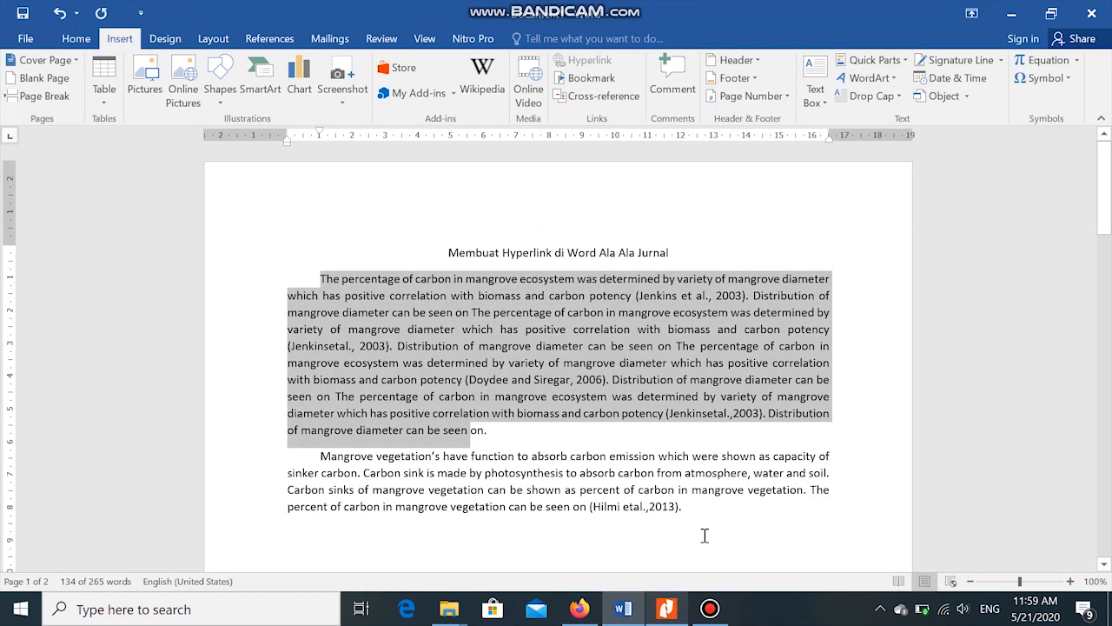
{"action": "left_click", "coordinate": [551, 474]}
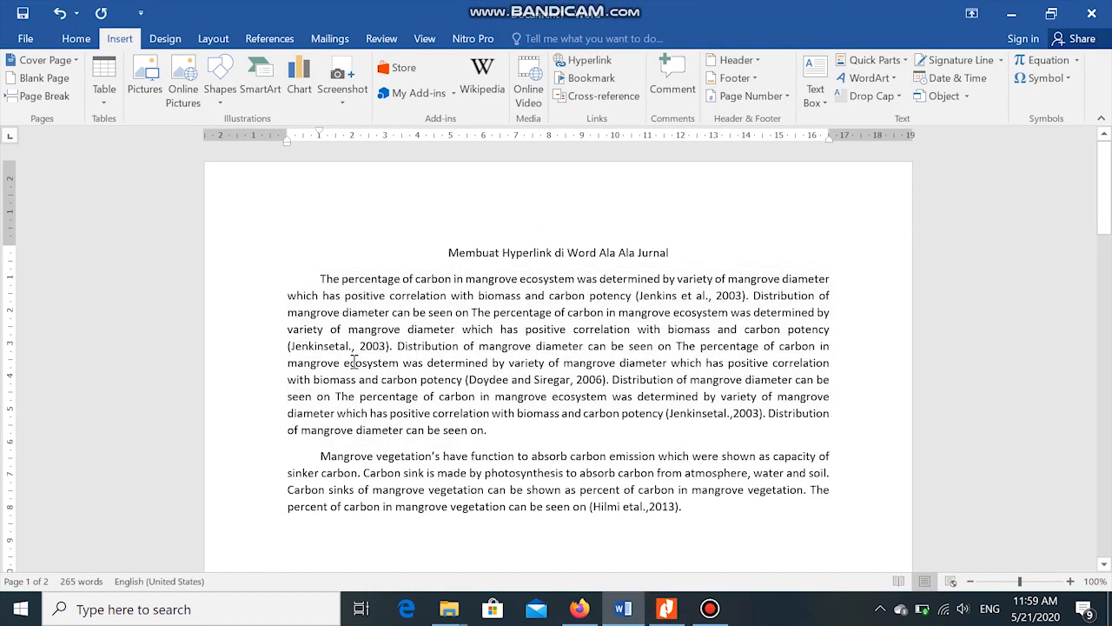
Step: Insert the missing space before "etal." in the second 2003 citation and the space within "et al." in the 2013 citation
{"action": "left_click_drag", "start_coordinate": [290, 347], "coordinate": [388, 346]}
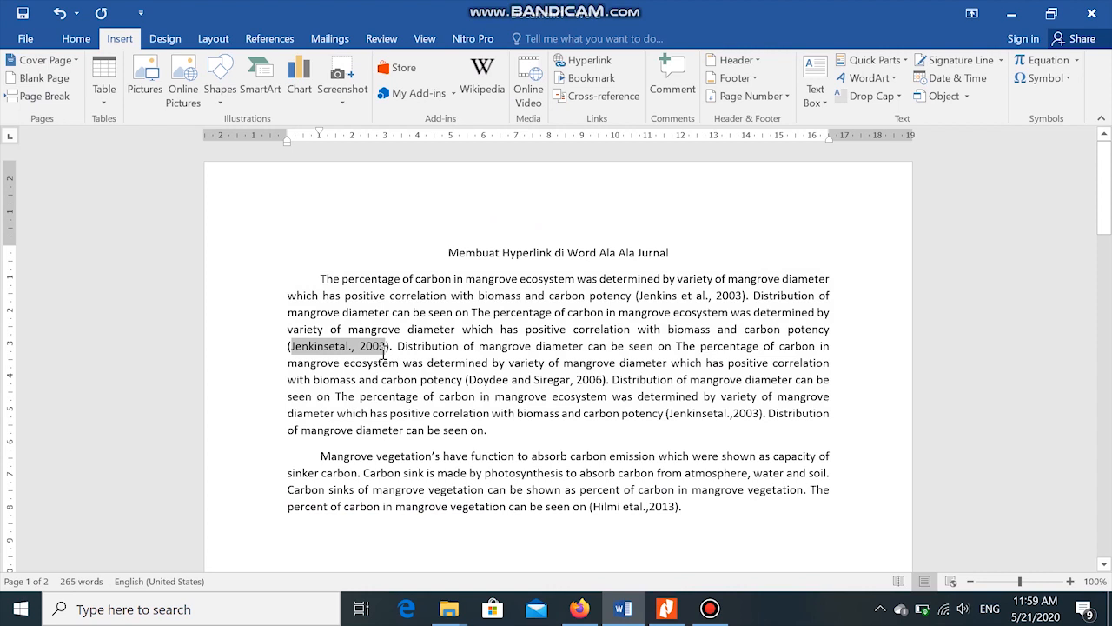
{"action": "left_click", "coordinate": [328, 347]}
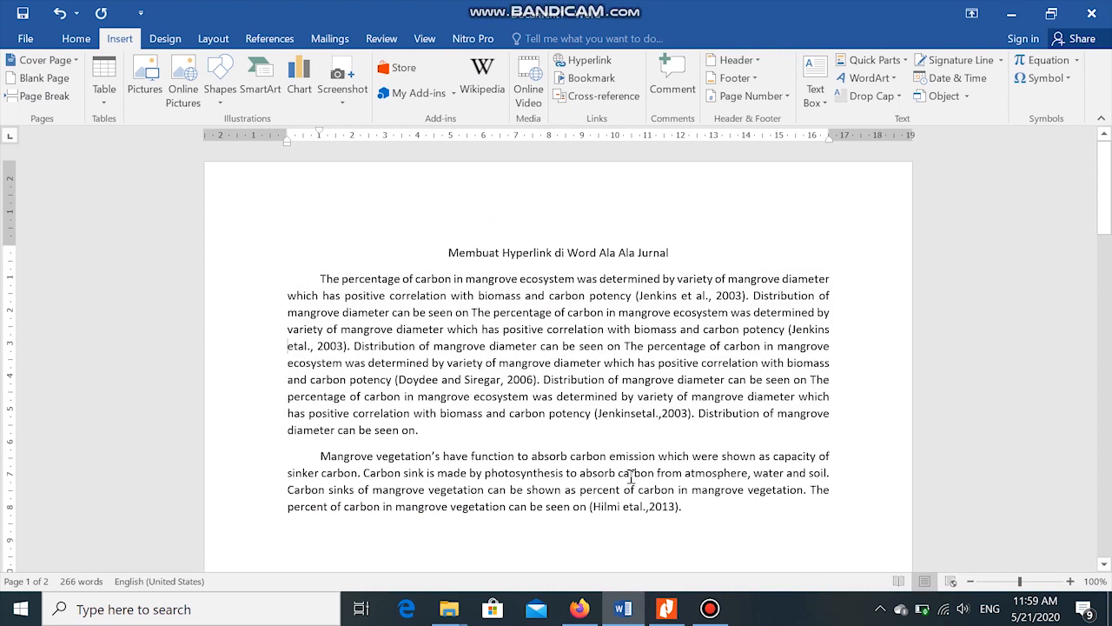
{"action": "left_click_drag", "start_coordinate": [415, 380], "coordinate": [481, 388]}
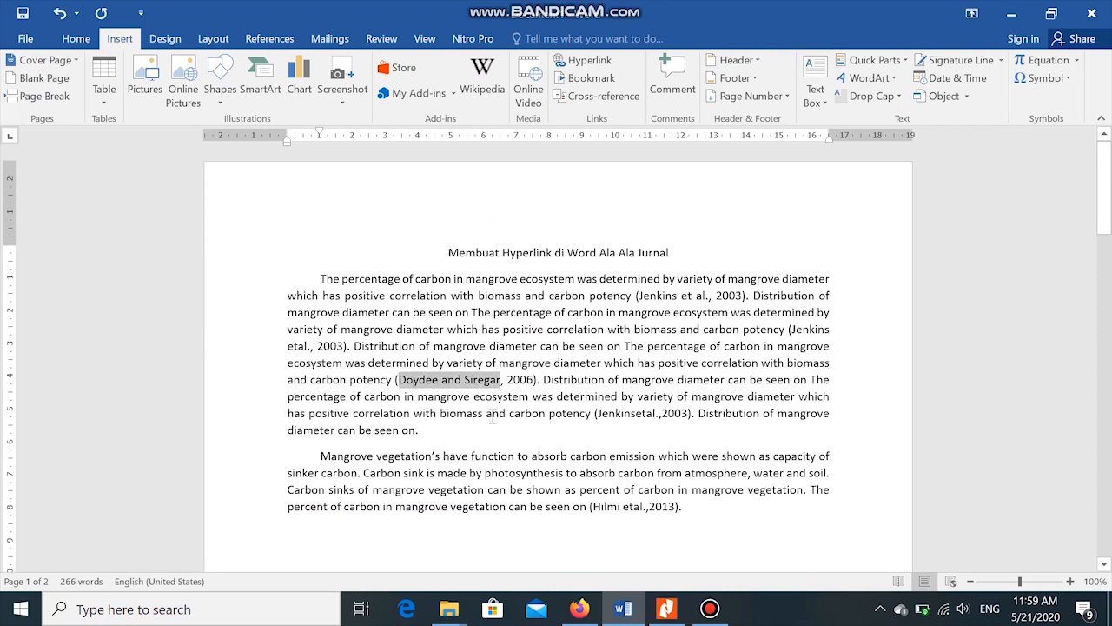
{"action": "left_click", "coordinate": [636, 509]}
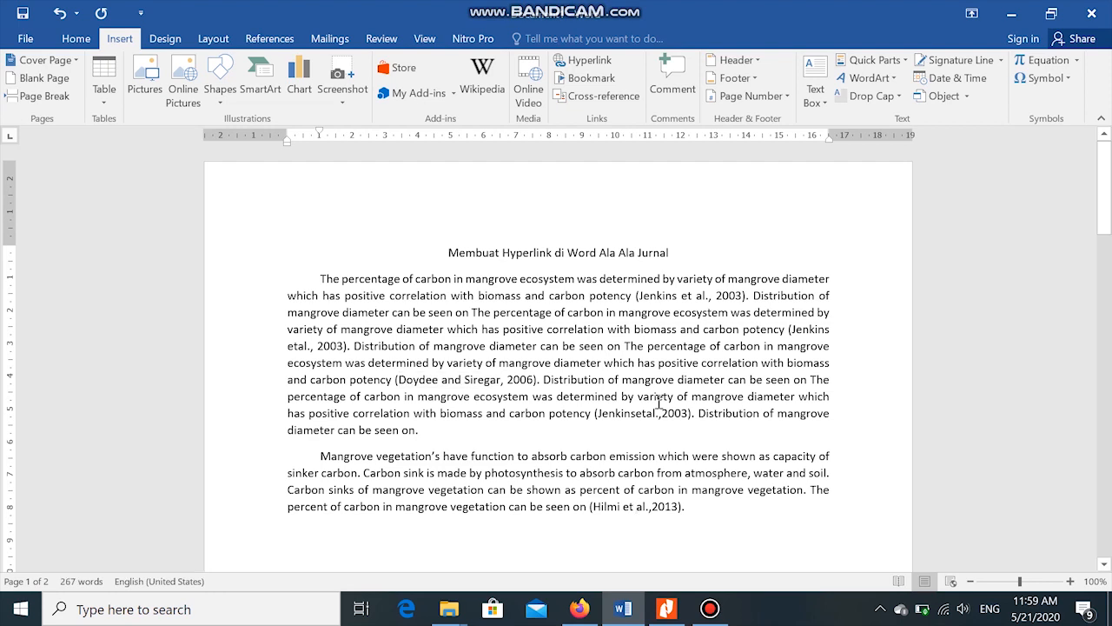
Step: Bookmark the full 2006 entry in the reference list on page 2, naming the bookmark with the first author's surname followed by 2006
{"action": "scroll", "coordinate": [652, 391], "scroll_direction": "down", "scroll_amount": 15}
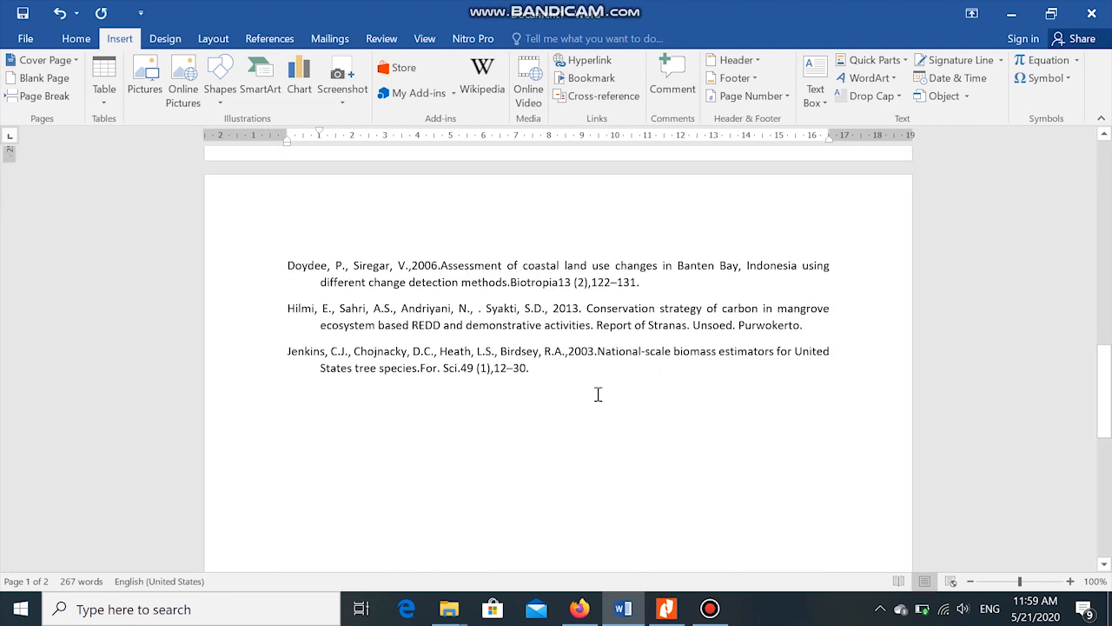
{"action": "left_click", "coordinate": [304, 277]}
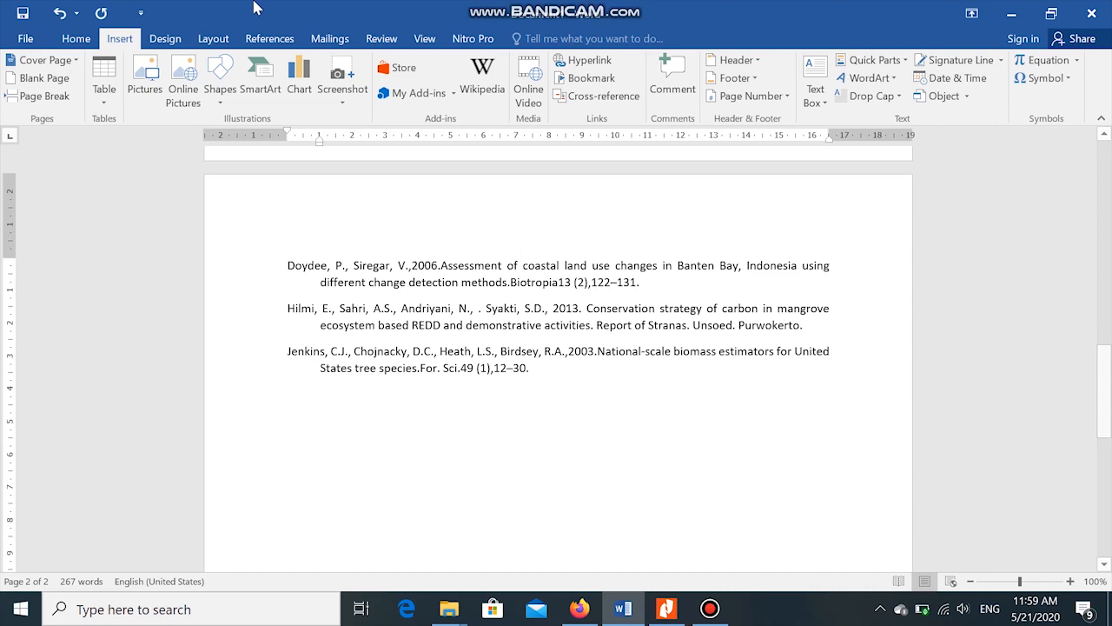
{"action": "left_click", "coordinate": [75, 38]}
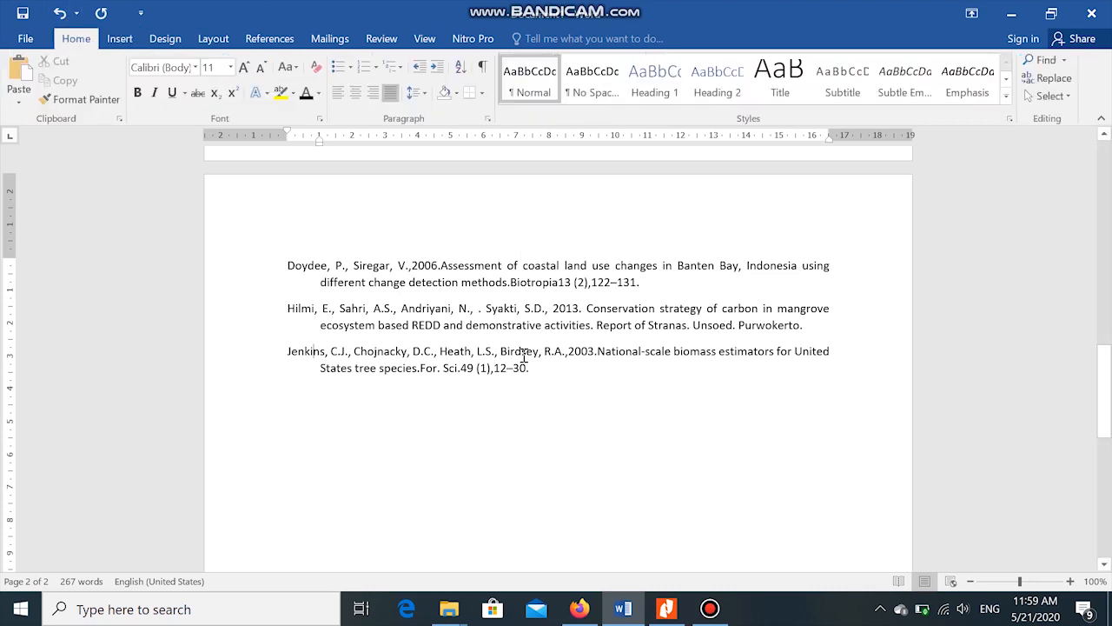
{"action": "left_click_drag", "start_coordinate": [643, 282], "coordinate": [290, 264]}
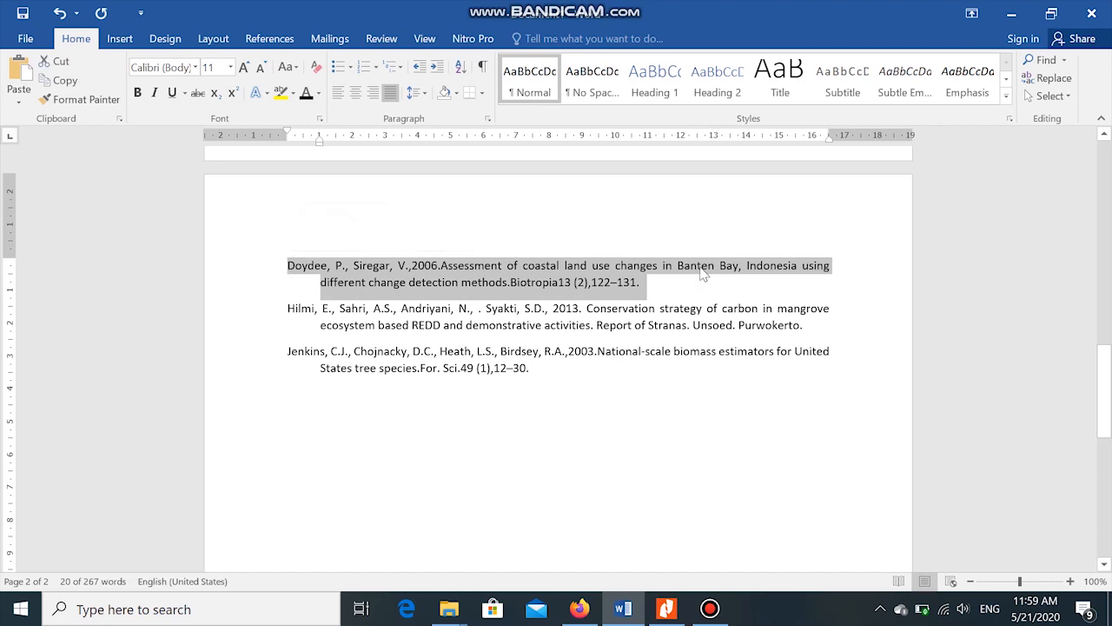
{"action": "left_click", "coordinate": [120, 38]}
{"action": "left_click", "coordinate": [587, 79]}
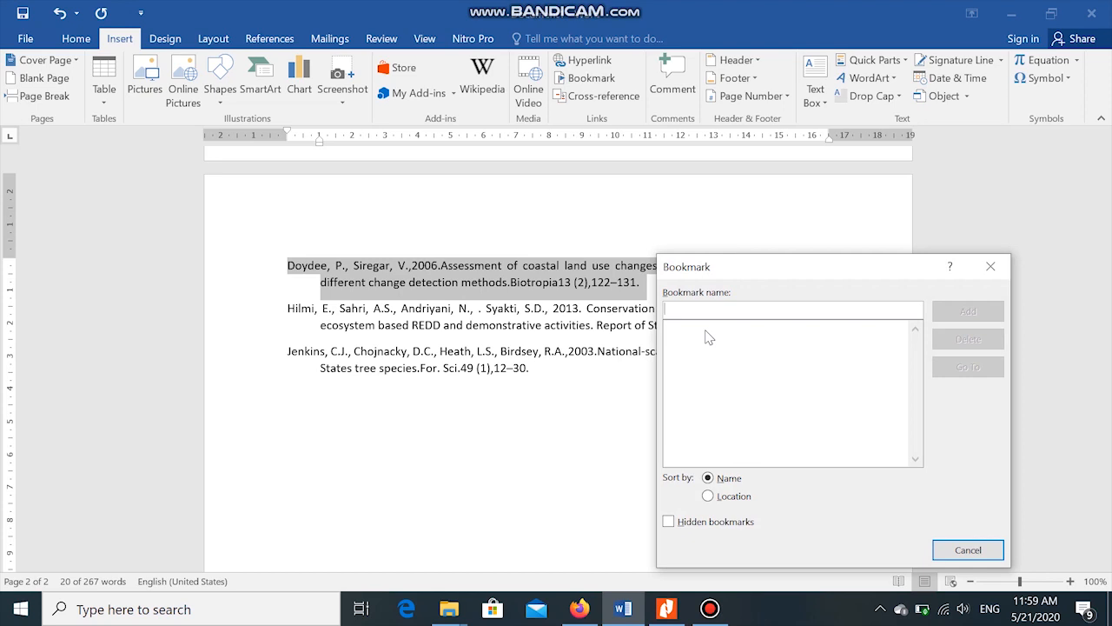
{"action": "type", "text": "Doydee2006"}
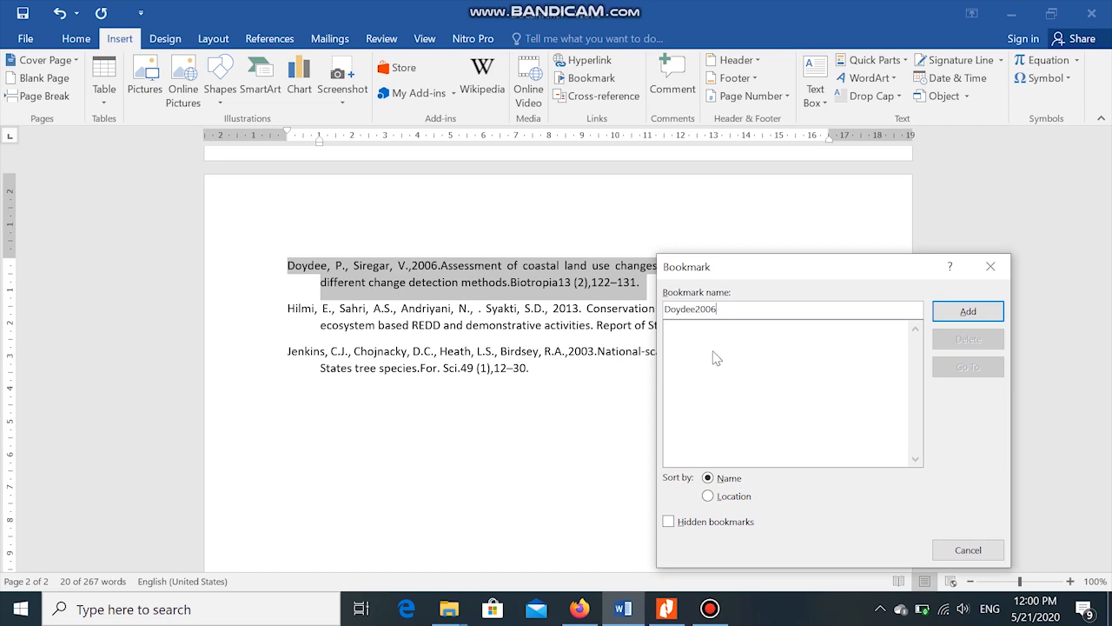
{"action": "left_click", "coordinate": [695, 309]}
{"action": "key", "text": "BackSpace"}
{"action": "left_click", "coordinate": [970, 311]}
Step: Bookmark the full 2013 entry in the reference list, naming the bookmark with the first author's surname followed by 2013
{"action": "left_click_drag", "start_coordinate": [804, 327], "coordinate": [295, 308]}
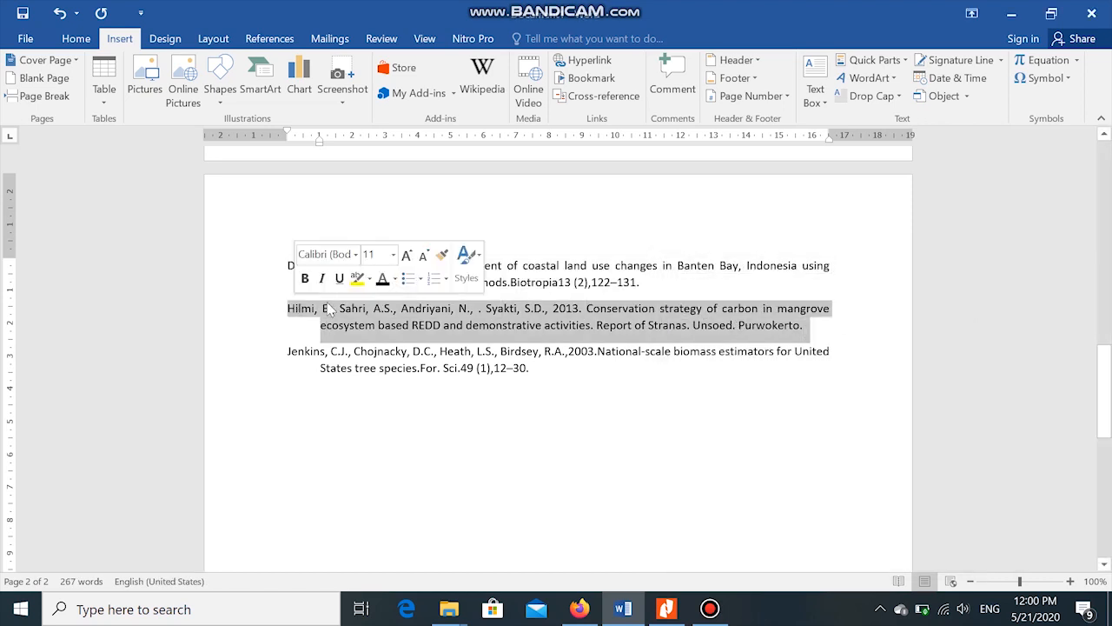
{"action": "left_click", "coordinate": [591, 78]}
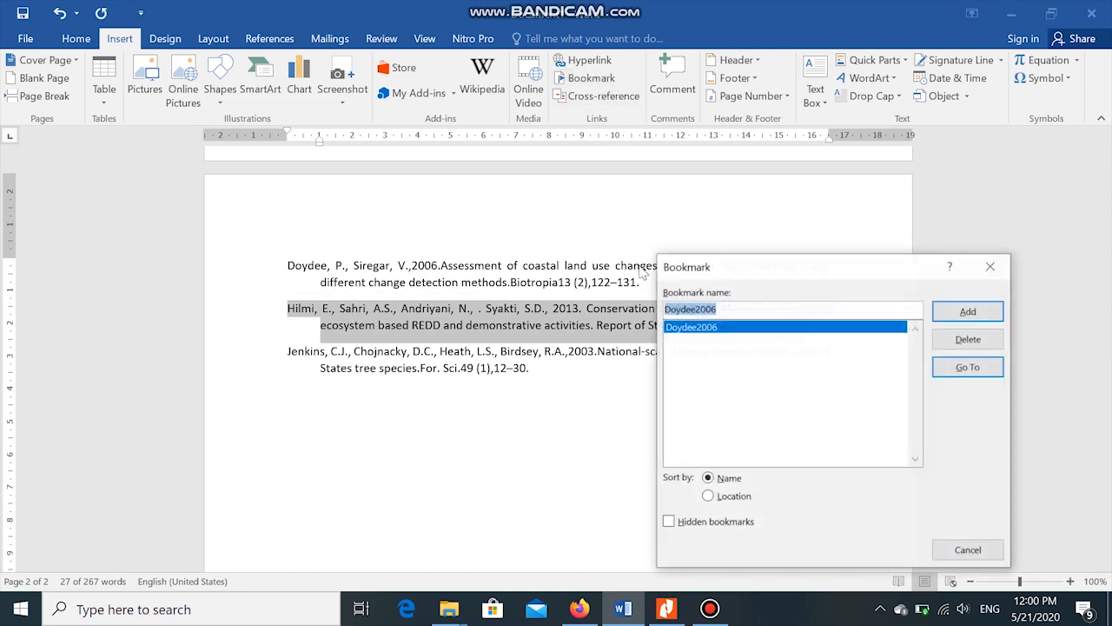
{"action": "left_click_drag", "start_coordinate": [761, 307], "coordinate": [650, 315]}
{"action": "type", "text": "Hilmi20"}
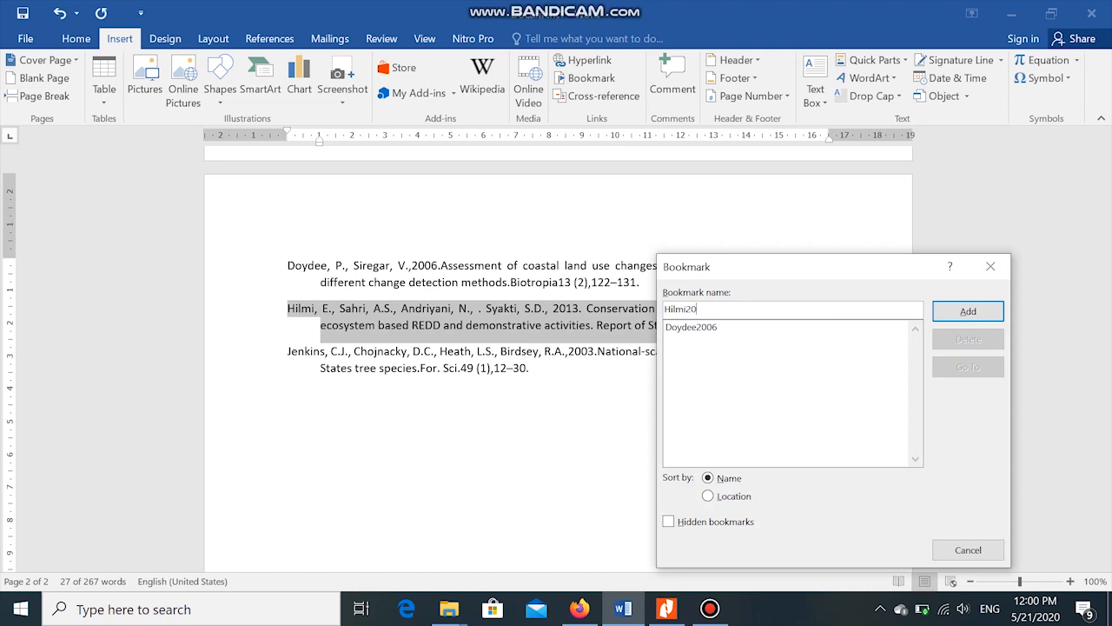
{"action": "type", "text": "13"}
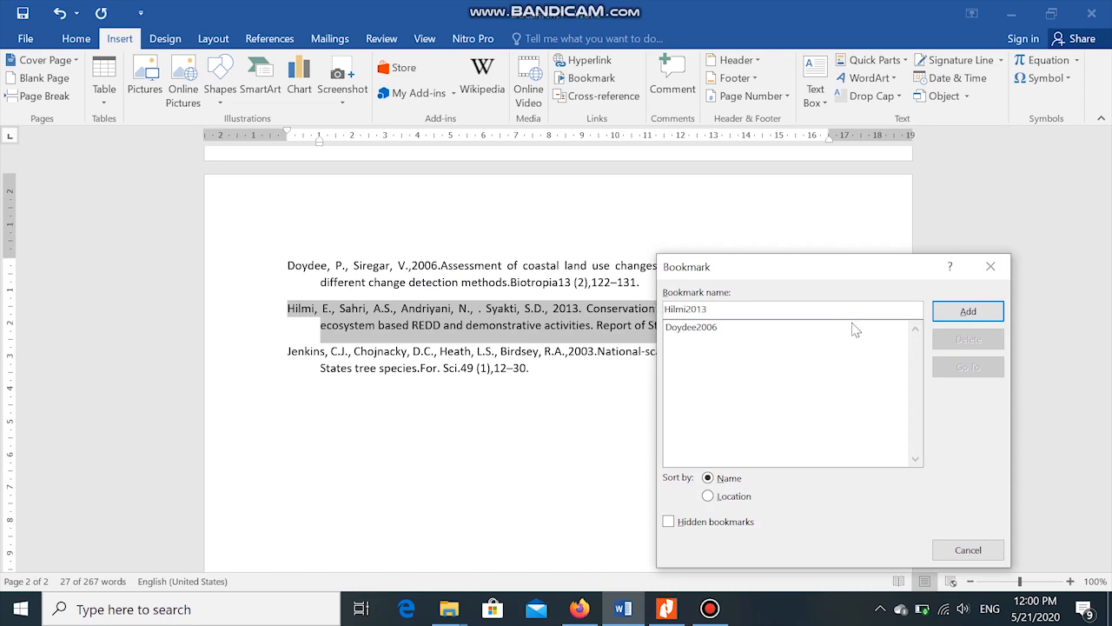
{"action": "left_click", "coordinate": [965, 312]}
Step: Bookmark the full 2003 entry in the reference list, naming the bookmark with the first author's surname followed by 2003
{"action": "left_click_drag", "start_coordinate": [539, 370], "coordinate": [291, 342]}
{"action": "left_click", "coordinate": [592, 77]}
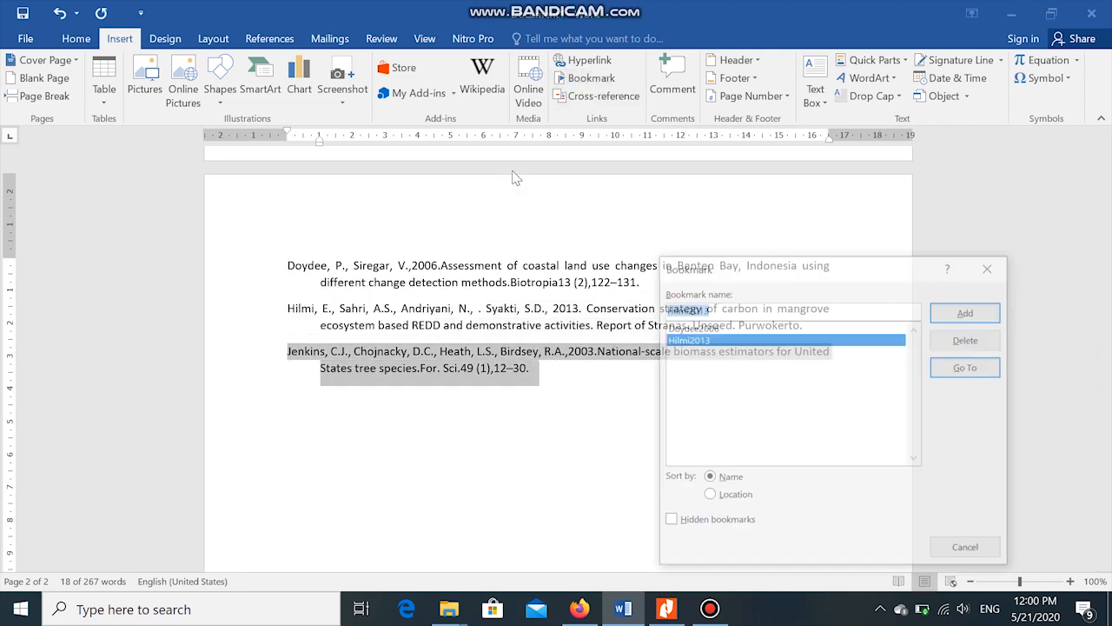
{"action": "type", "text": "Jenkins2003"}
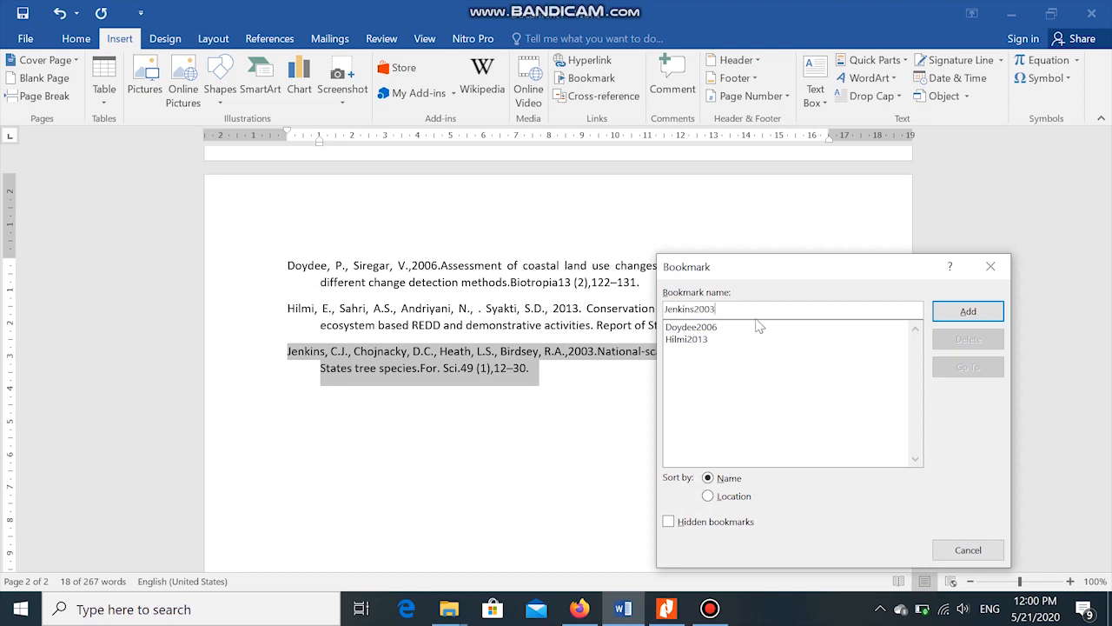
{"action": "left_click", "coordinate": [965, 310]}
{"action": "left_click", "coordinate": [657, 397]}
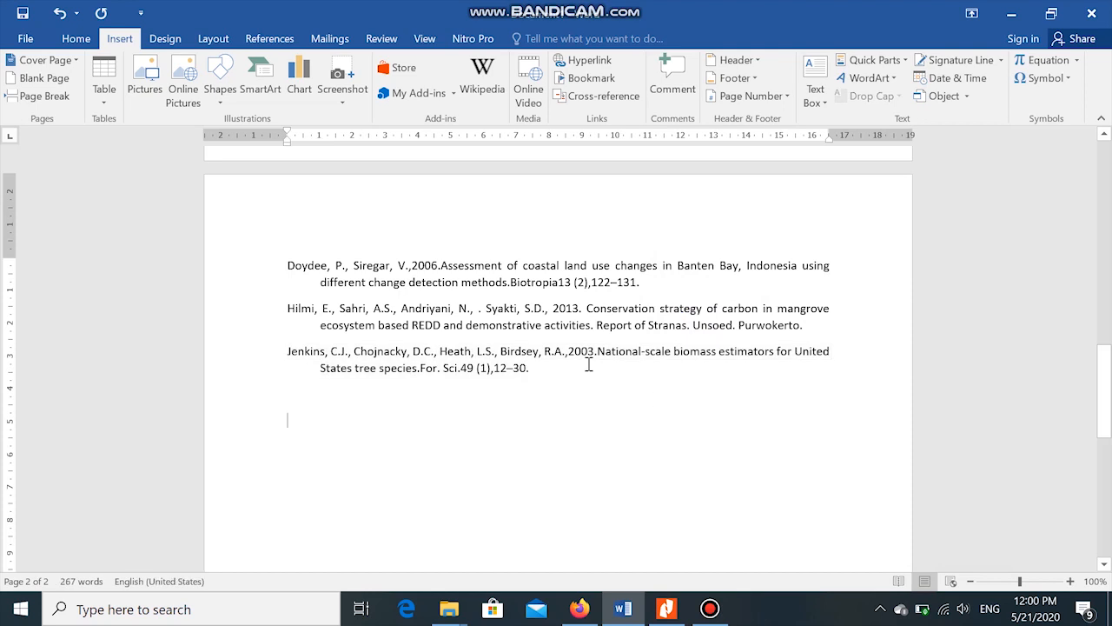
Step: Select only the year 2003 in the first in-text citation of the opening paragraph on page 1
{"action": "scroll", "coordinate": [578, 355], "scroll_direction": "up", "scroll_amount": 15}
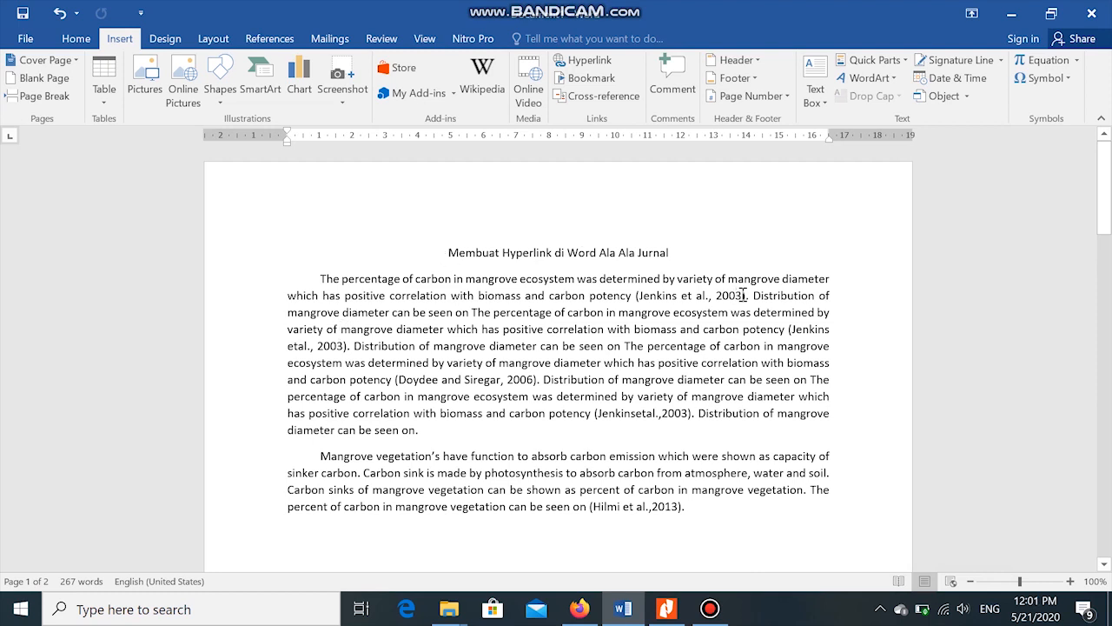
{"action": "left_click_drag", "start_coordinate": [743, 296], "coordinate": [715, 295]}
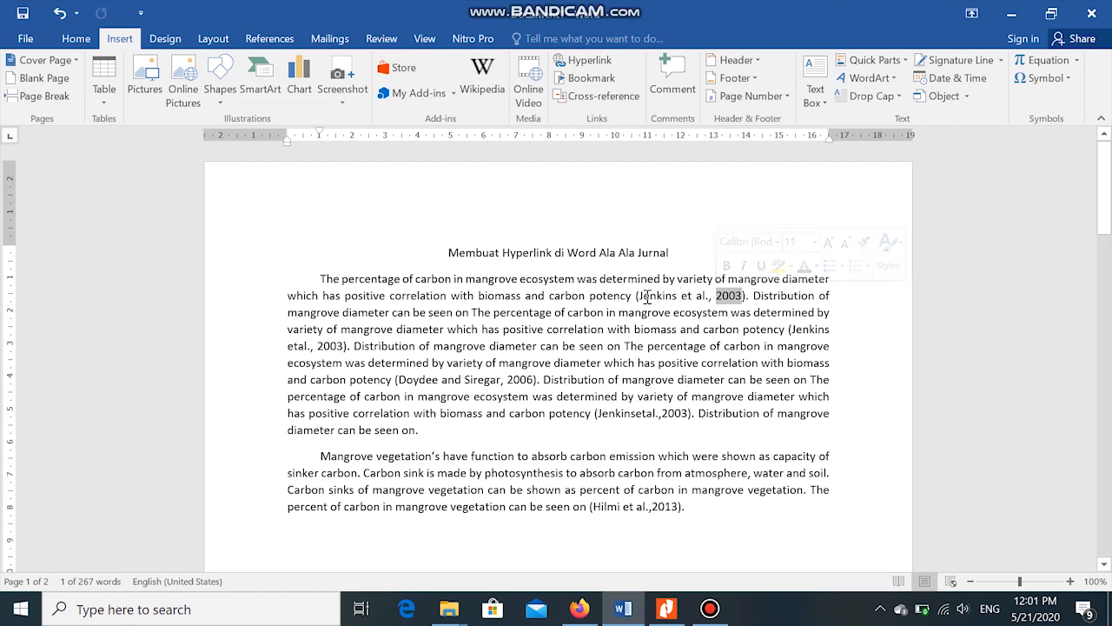
{"action": "left_click", "coordinate": [640, 295], "text": "shift"}
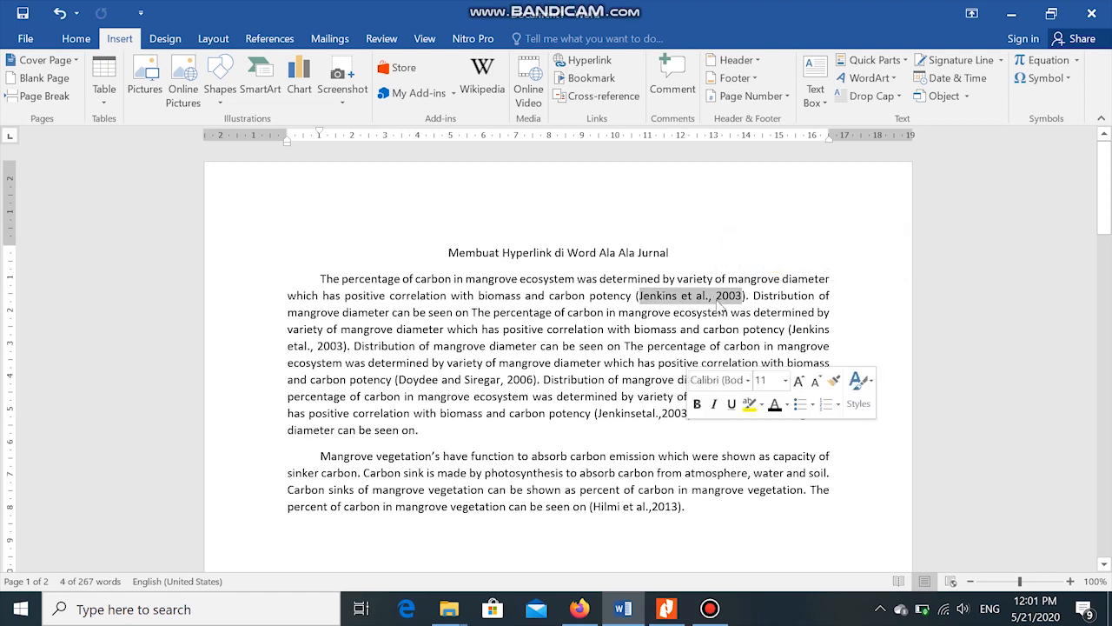
{"action": "left_click_drag", "start_coordinate": [715, 295], "coordinate": [740, 297]}
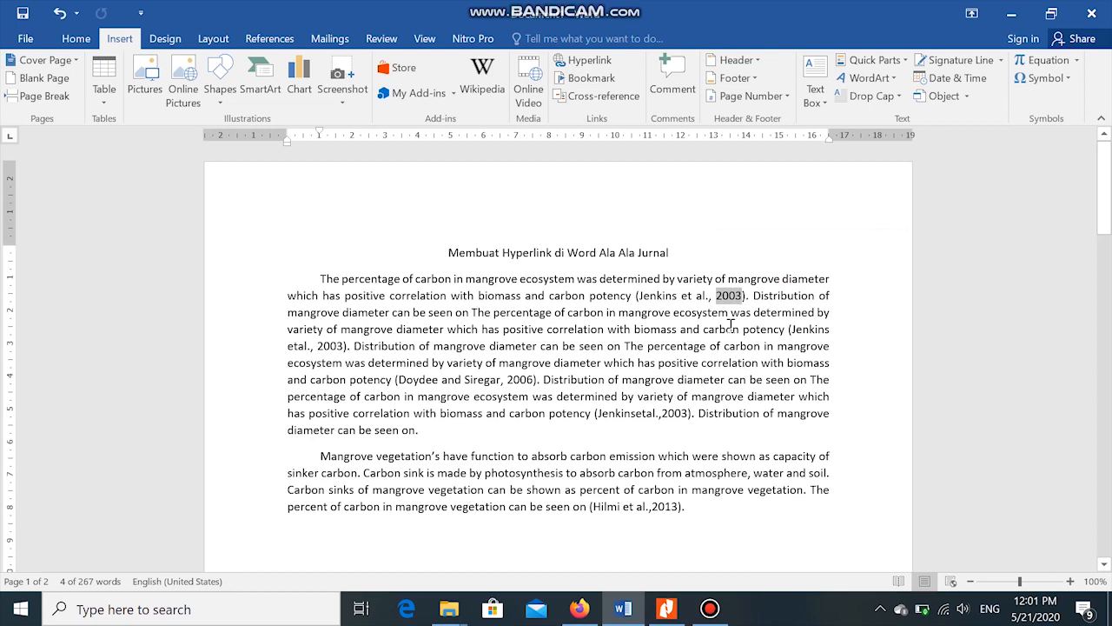
{"action": "double_click", "coordinate": [679, 296]}
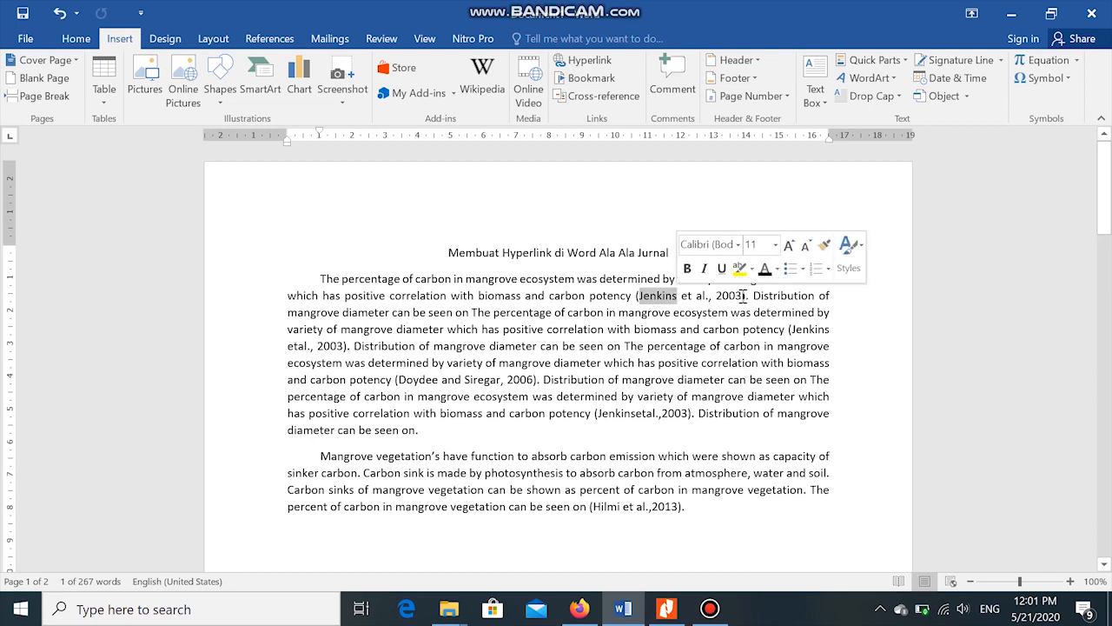
{"action": "left_click_drag", "start_coordinate": [743, 296], "coordinate": [718, 297]}
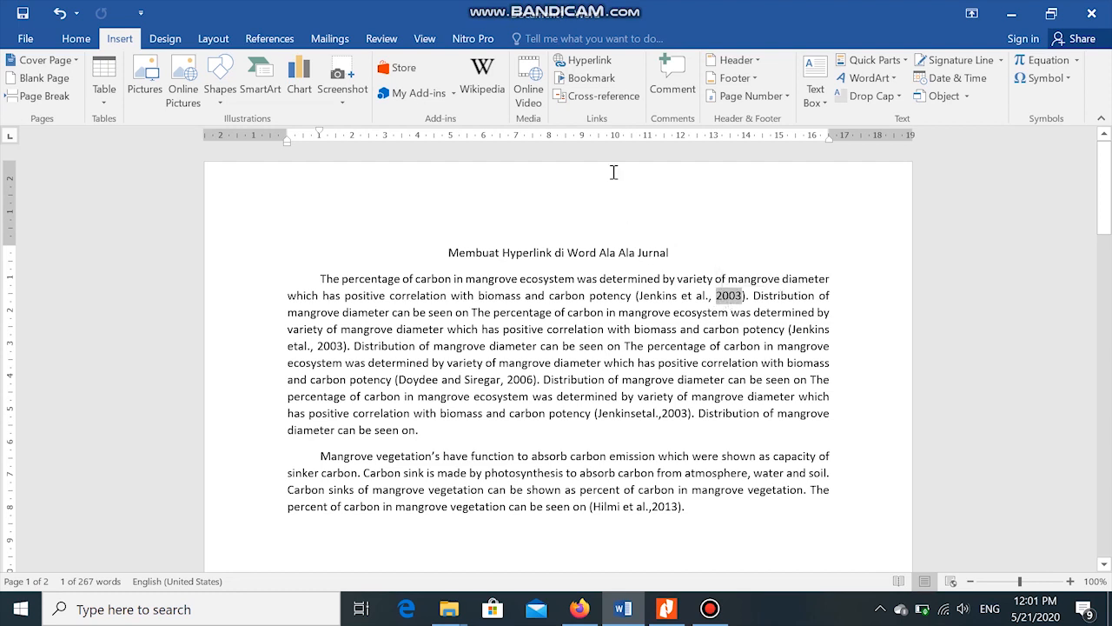
{"action": "mouse_move", "coordinate": [730, 305]}
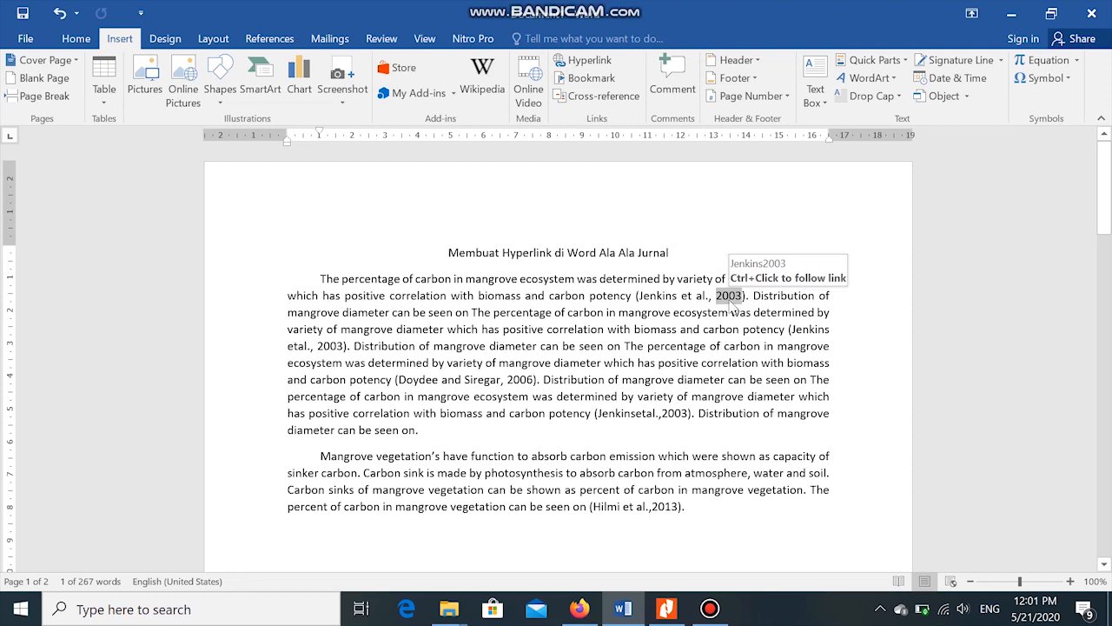
Step: Edit the selected year's hyperlink to target a place in this document, choosing the bookmark of the 2003 reference entry
{"action": "left_click", "coordinate": [583, 61]}
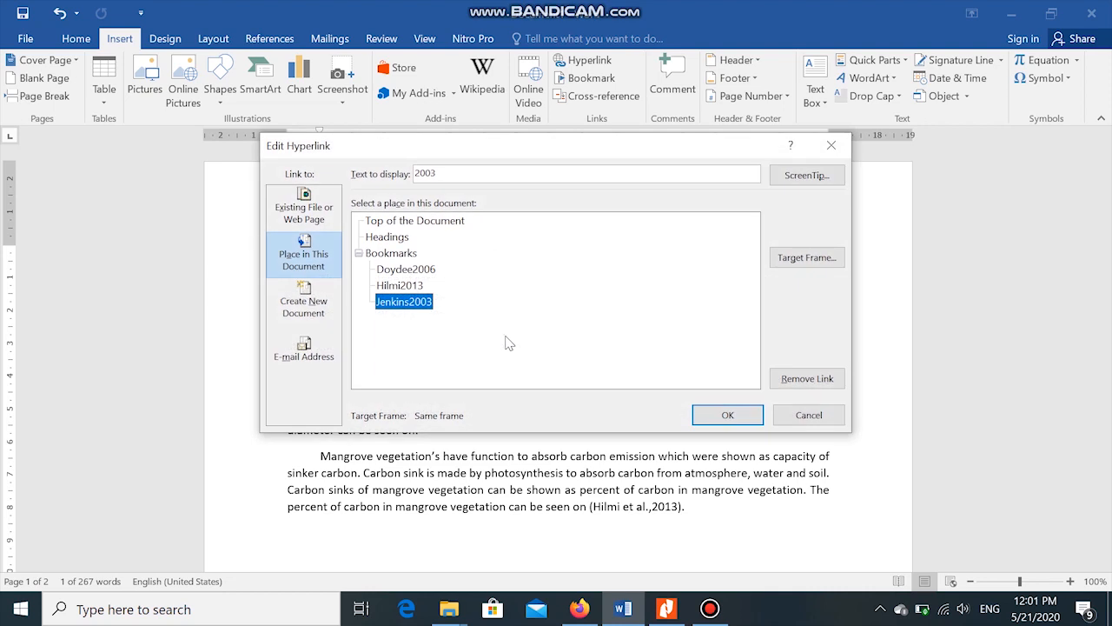
{"action": "left_click", "coordinate": [304, 209]}
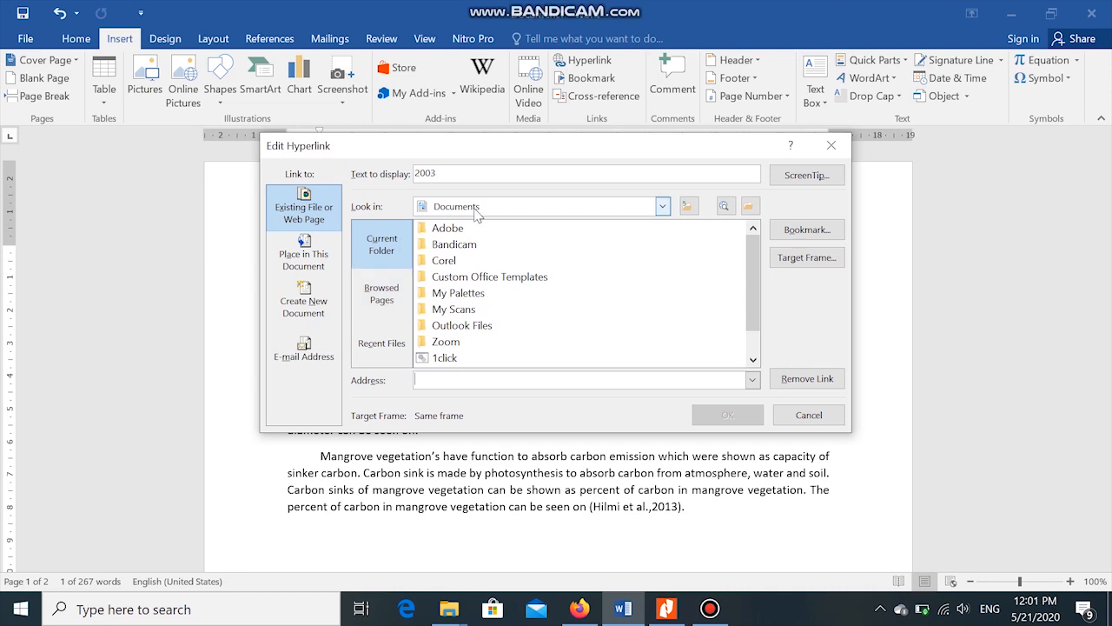
{"action": "left_click", "coordinate": [306, 274]}
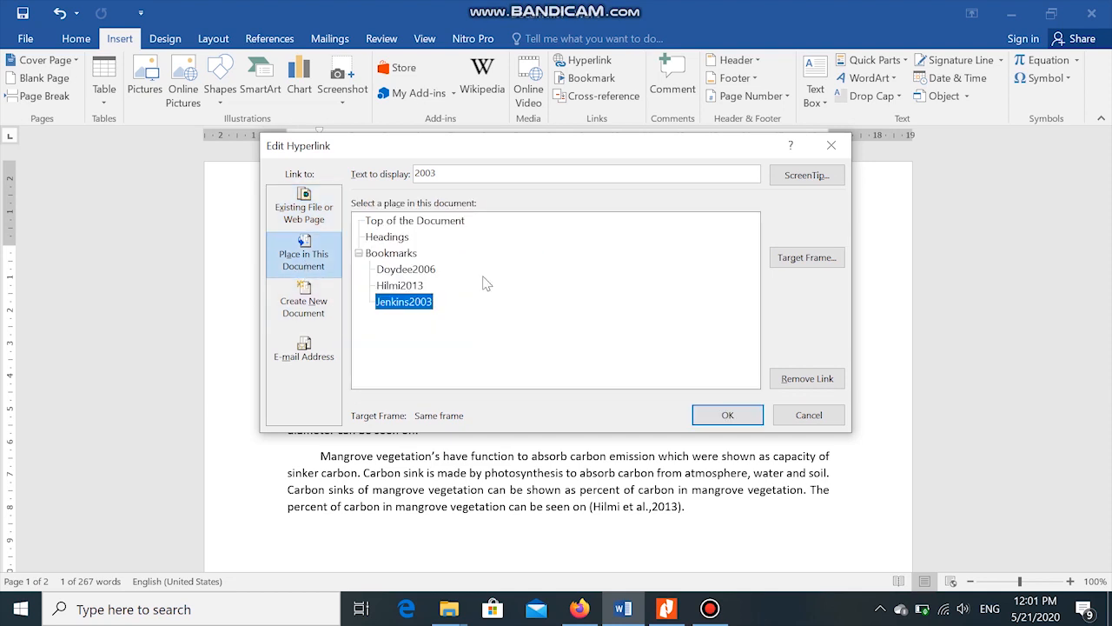
{"action": "left_click_drag", "start_coordinate": [484, 148], "coordinate": [717, 360]}
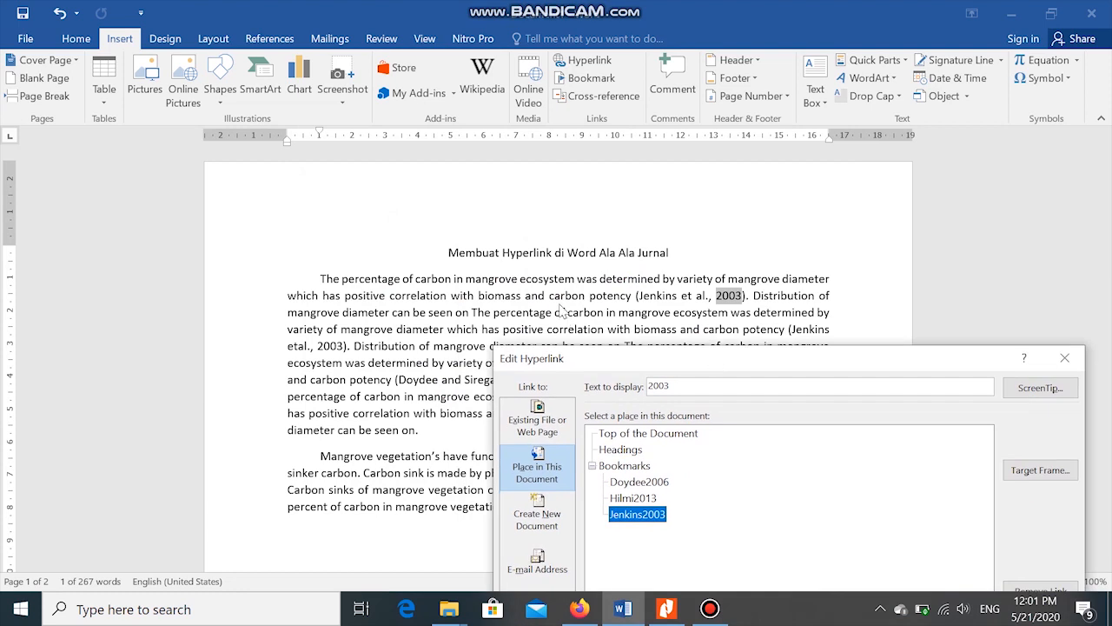
{"action": "left_click_drag", "start_coordinate": [702, 358], "coordinate": [478, 162]}
{"action": "left_click", "coordinate": [417, 288]}
{"action": "left_click", "coordinate": [420, 319]}
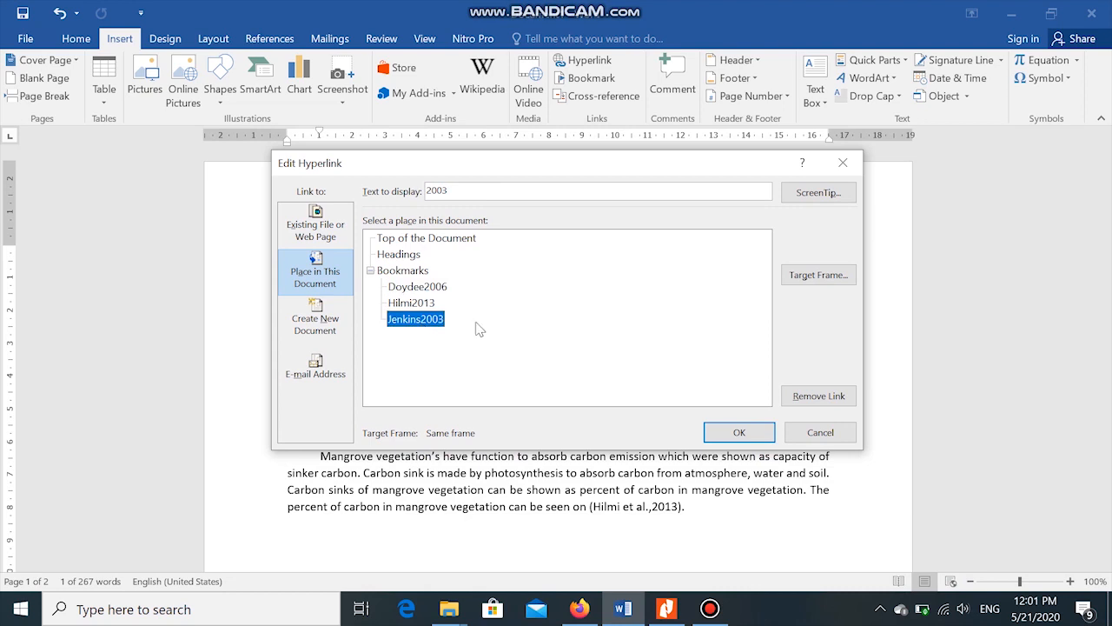
Step: Set the hyperlink's target frame to Same frame and apply the hyperlink to the 2003 citation year
{"action": "left_click", "coordinate": [821, 279]}
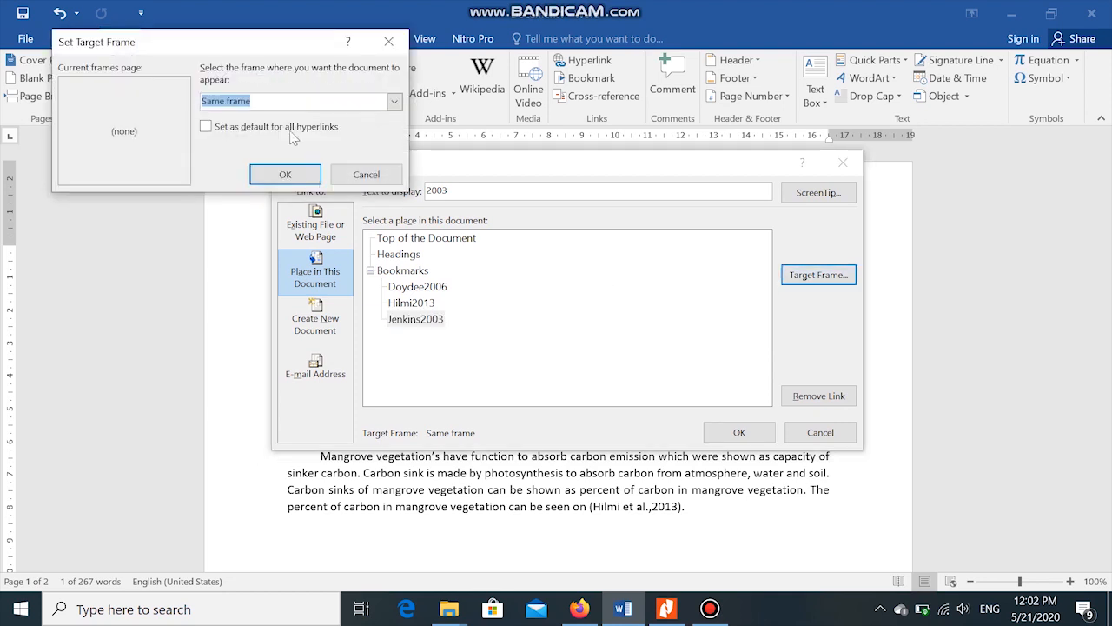
{"action": "left_click", "coordinate": [396, 102]}
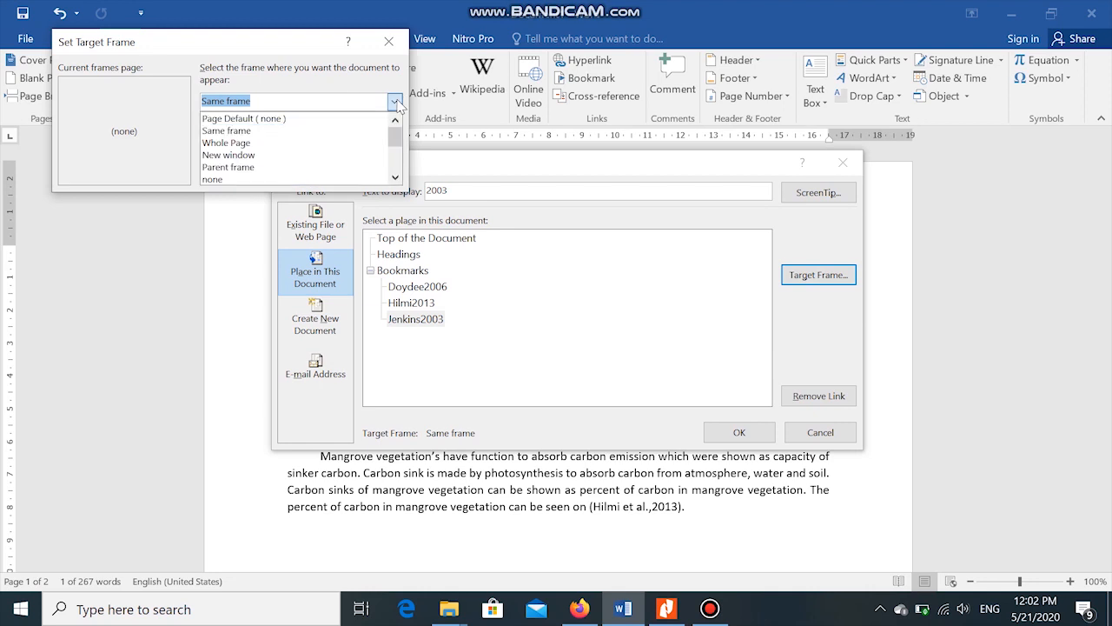
{"action": "left_click", "coordinate": [341, 131]}
{"action": "left_click", "coordinate": [370, 101]}
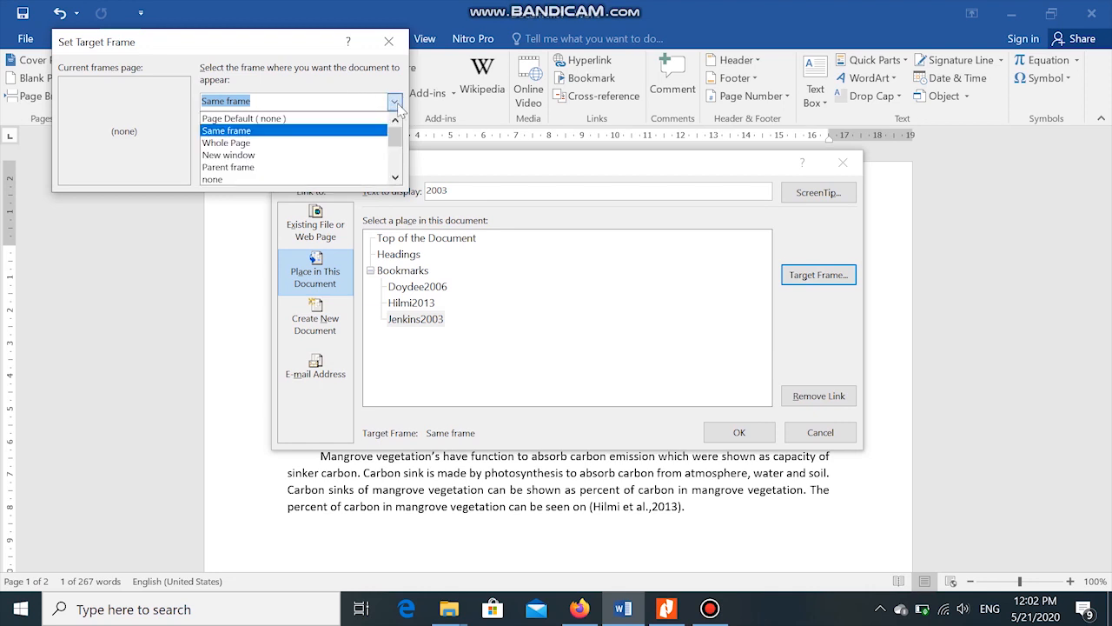
{"action": "left_click", "coordinate": [342, 114]}
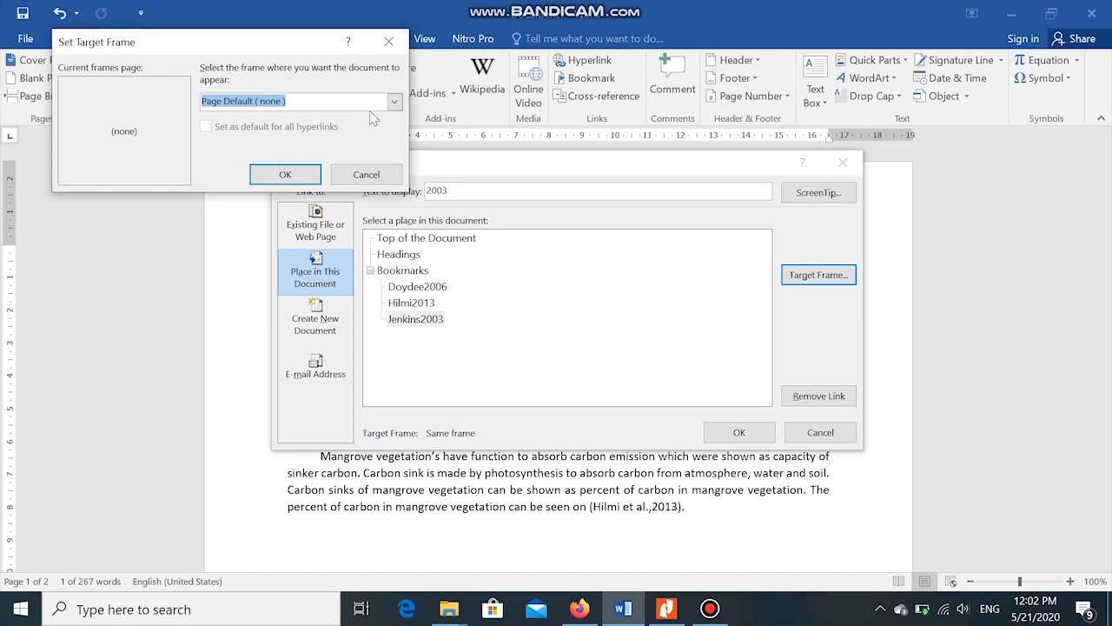
{"action": "left_click", "coordinate": [393, 102]}
{"action": "left_click", "coordinate": [333, 131]}
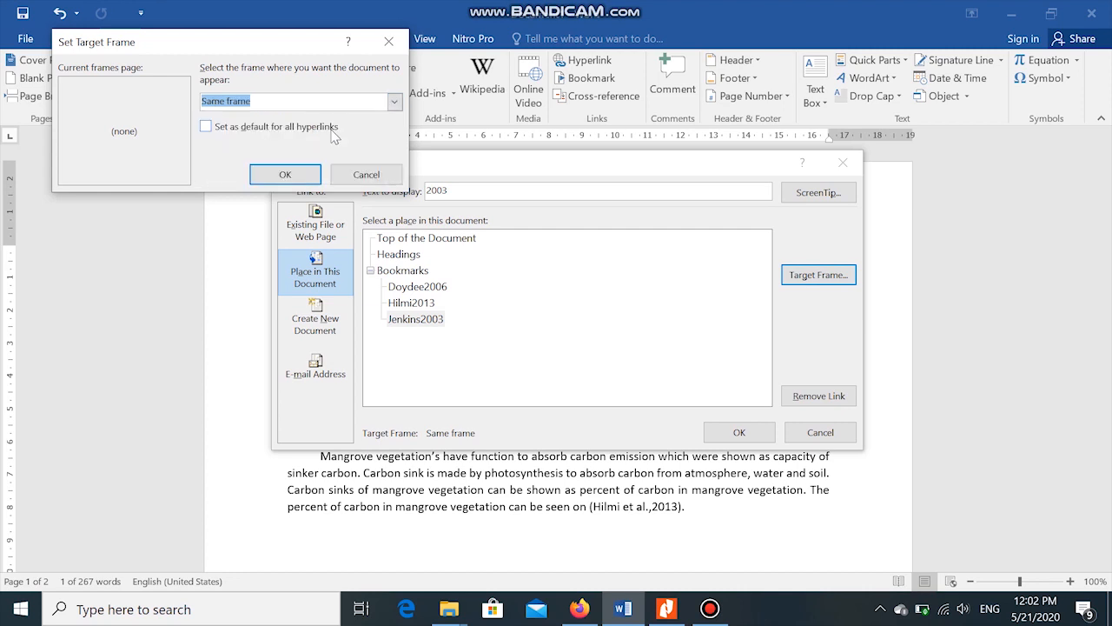
{"action": "left_click", "coordinate": [286, 174]}
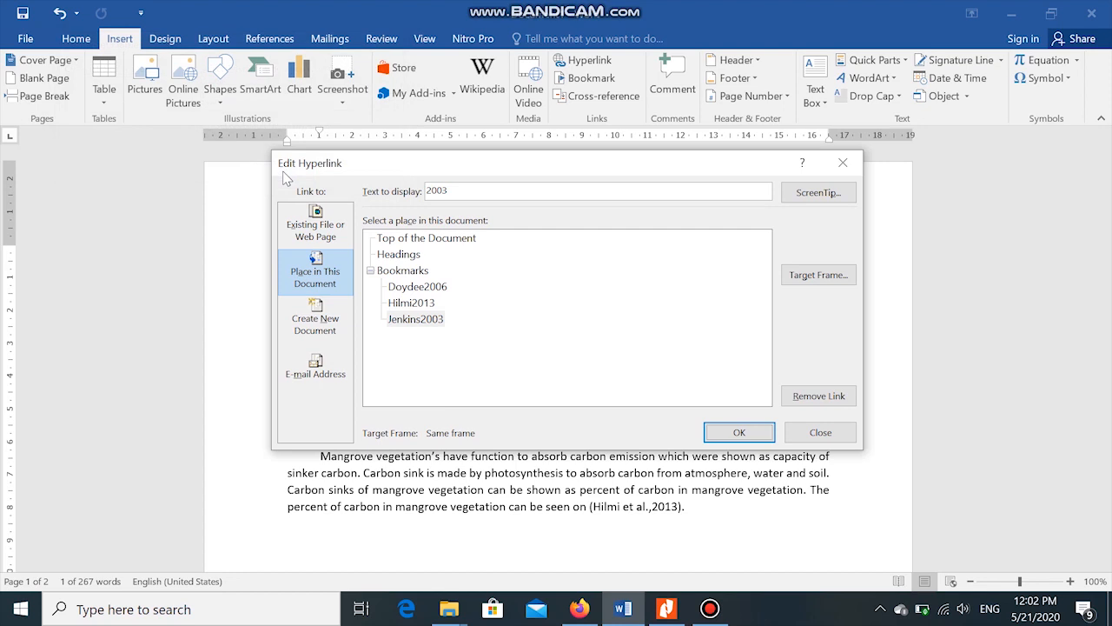
{"action": "left_click", "coordinate": [758, 432]}
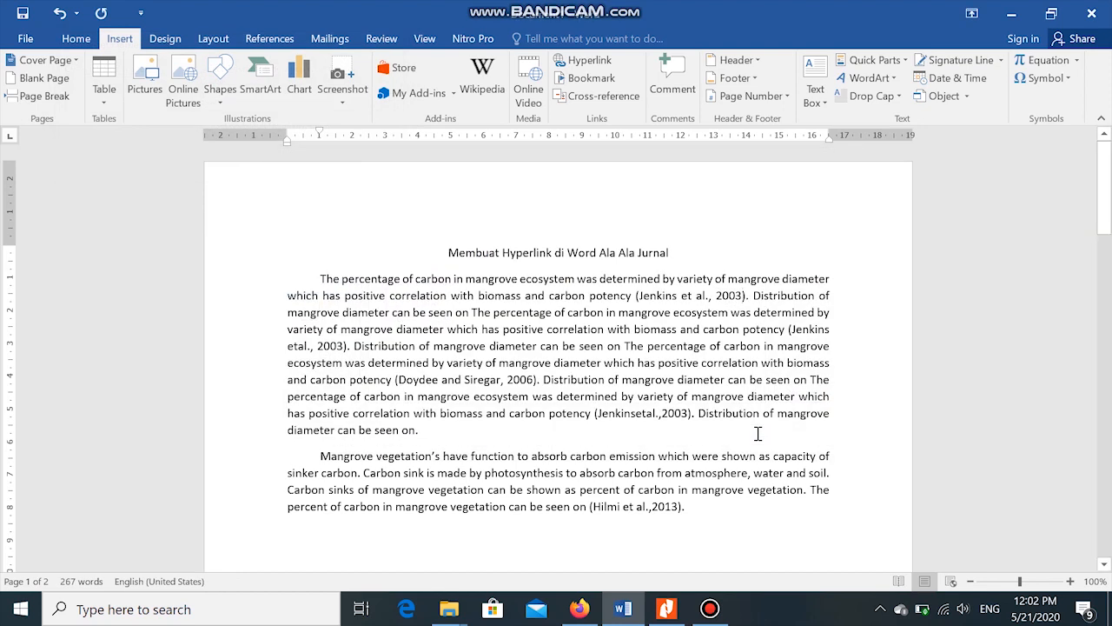
Step: Review the hyperlink settings of the year in the first 2003 citation
{"action": "left_click", "coordinate": [735, 296]}
{"action": "left_click", "coordinate": [595, 64]}
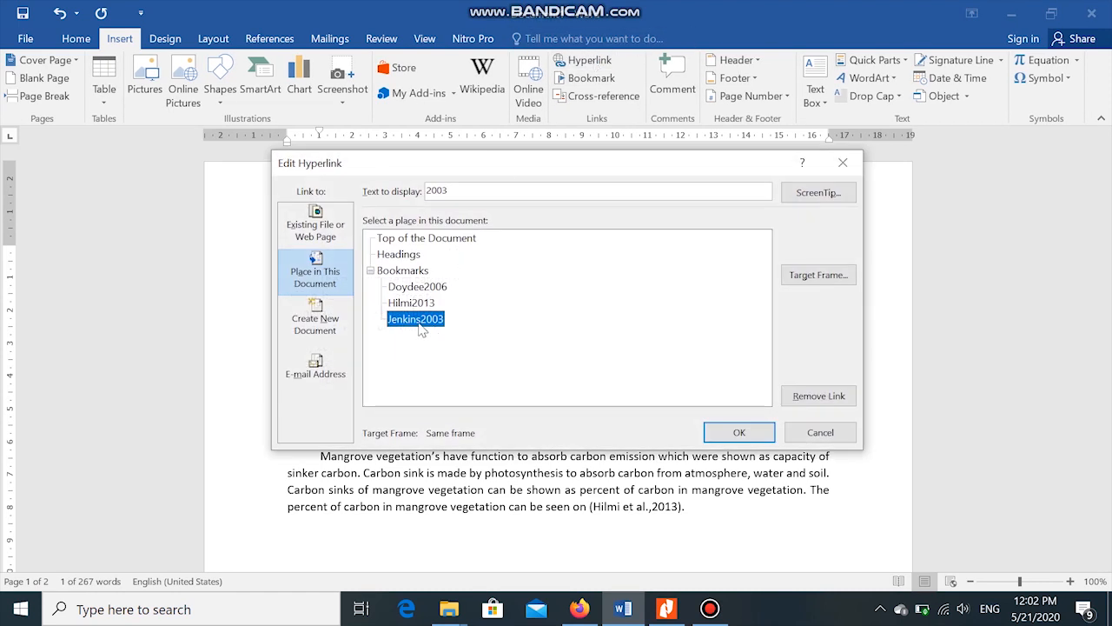
{"action": "left_click", "coordinate": [736, 432]}
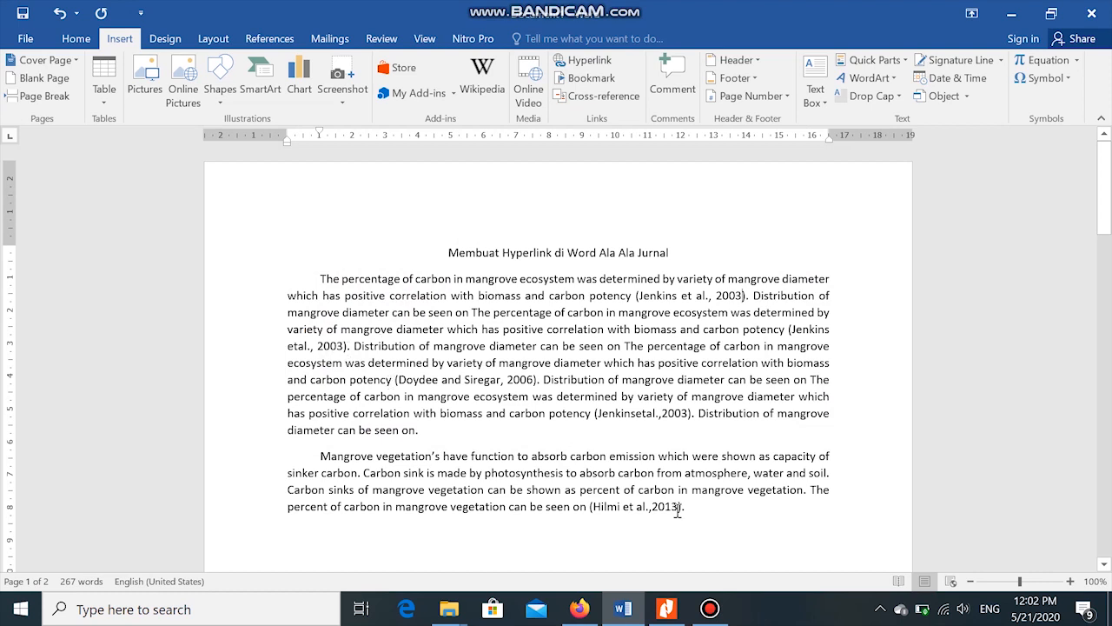
Step: Hyperlink the year 2013 in the second paragraph's citation to the bookmark of the 2013 reference entry
{"action": "left_click_drag", "start_coordinate": [679, 510], "coordinate": [652, 513]}
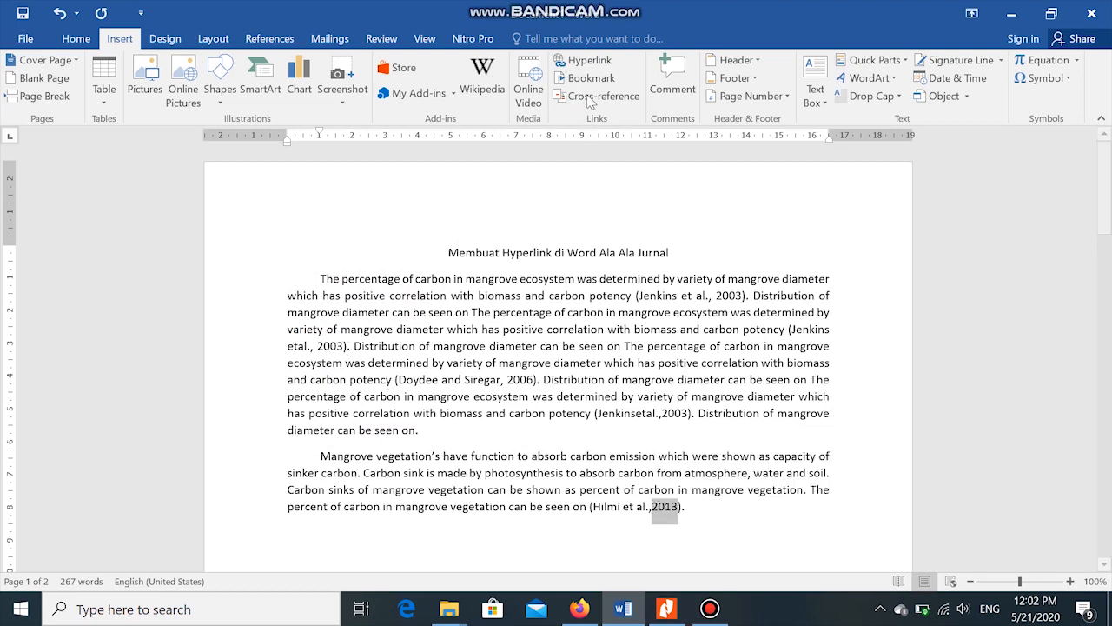
{"action": "left_click", "coordinate": [595, 67]}
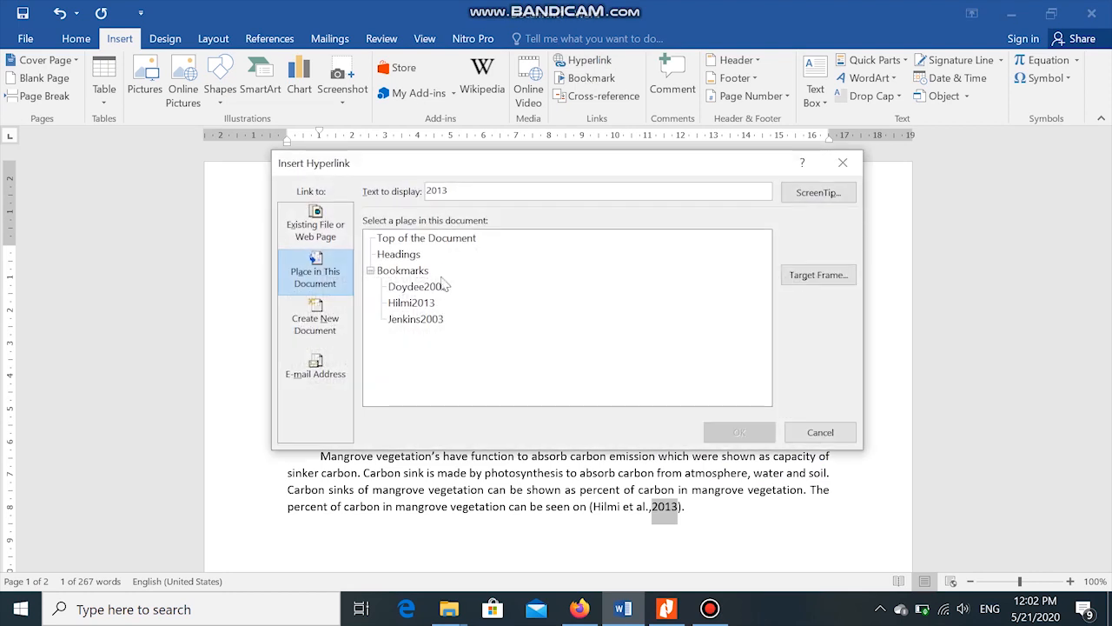
{"action": "left_click", "coordinate": [422, 307]}
{"action": "left_click", "coordinate": [738, 429]}
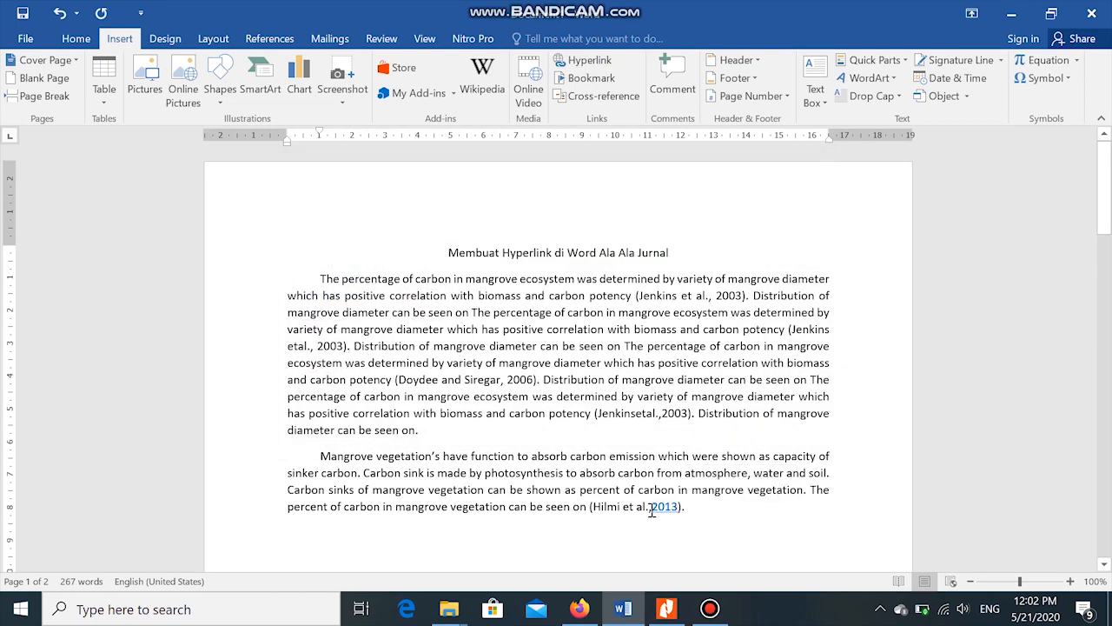
Step: Remove the underline from the hyperlinked year 2013 at the end of the second paragraph
{"action": "double_click", "coordinate": [656, 508]}
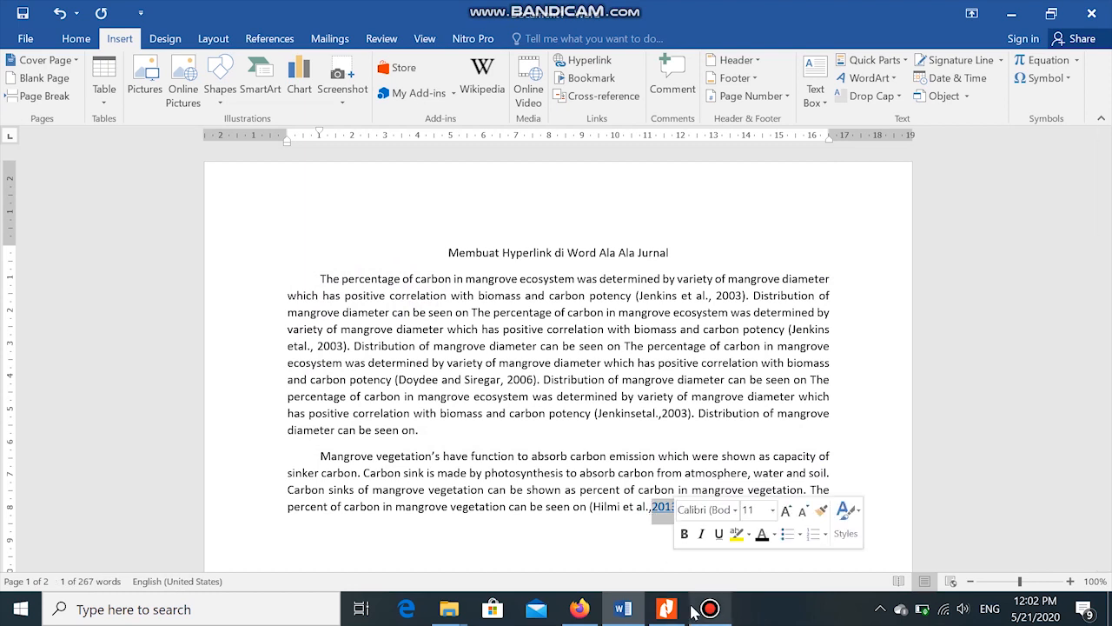
{"action": "left_click", "coordinate": [771, 393]}
{"action": "left_click_drag", "start_coordinate": [677, 509], "coordinate": [652, 508]}
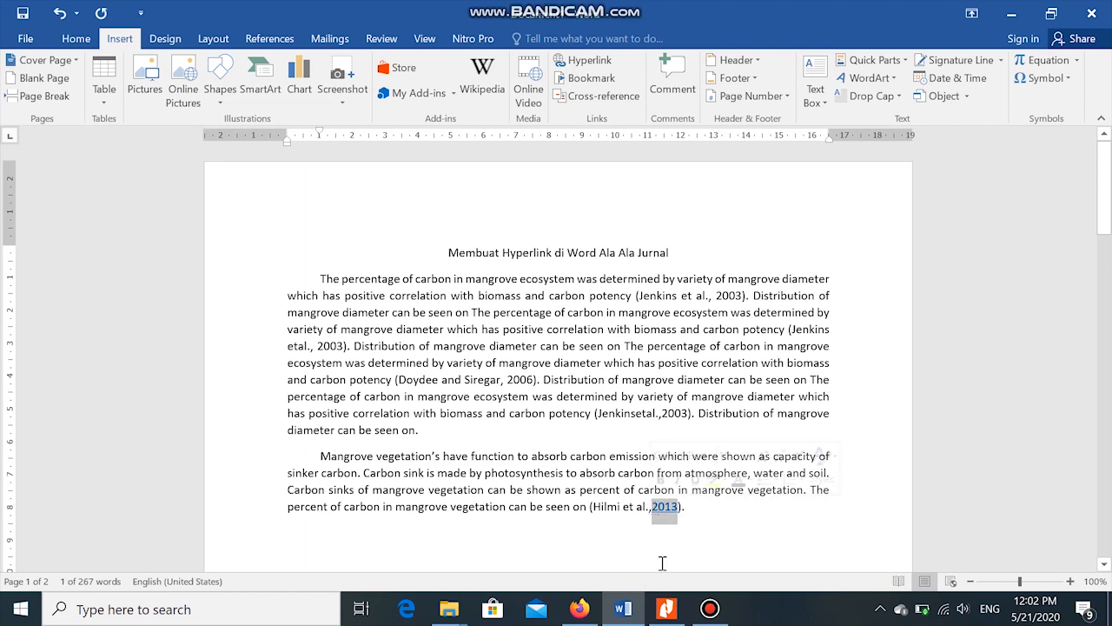
{"action": "left_click", "coordinate": [83, 41]}
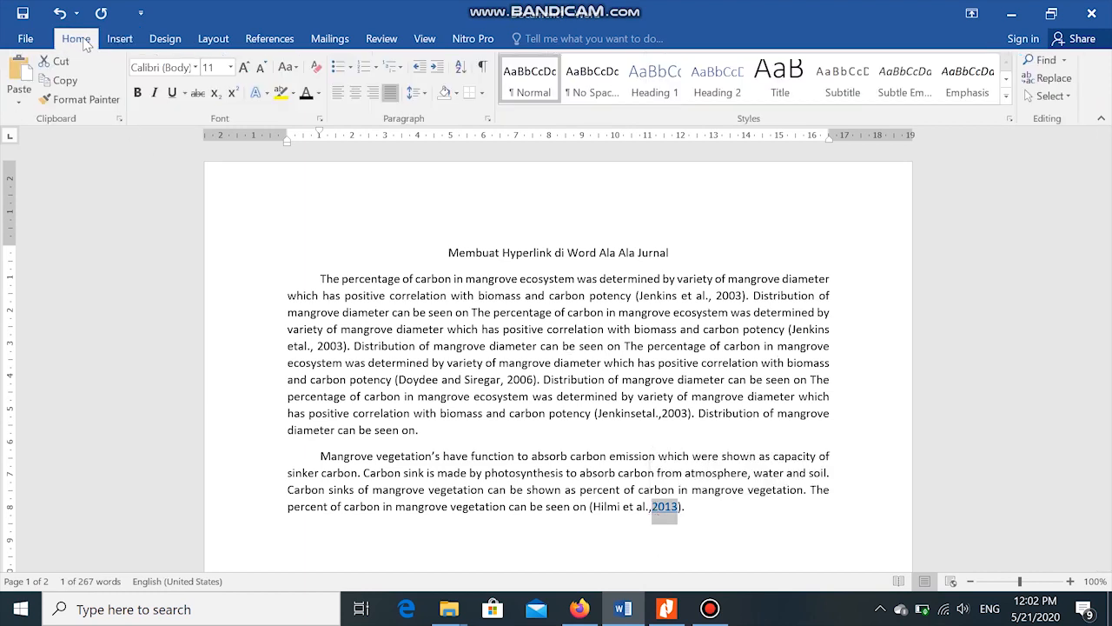
{"action": "left_click", "coordinate": [175, 95]}
{"action": "left_click", "coordinate": [532, 406]}
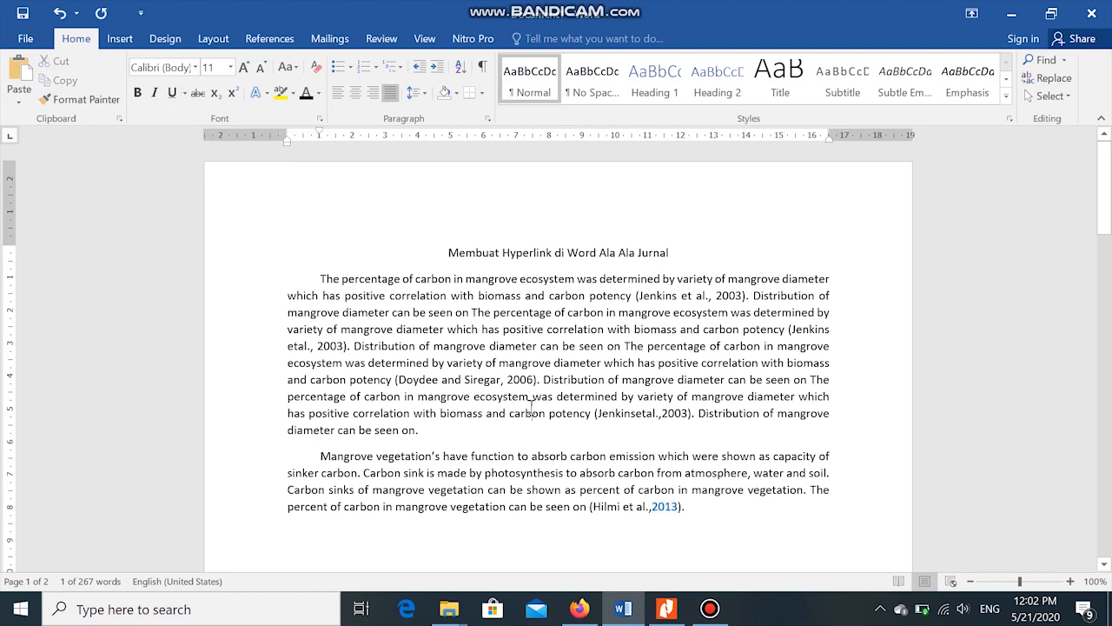
Step: Start saving a copy of the document to the Desktop with the file name Membuat Hyperlink di Word Ala Ala Jurnalku
{"action": "left_click", "coordinate": [27, 40]}
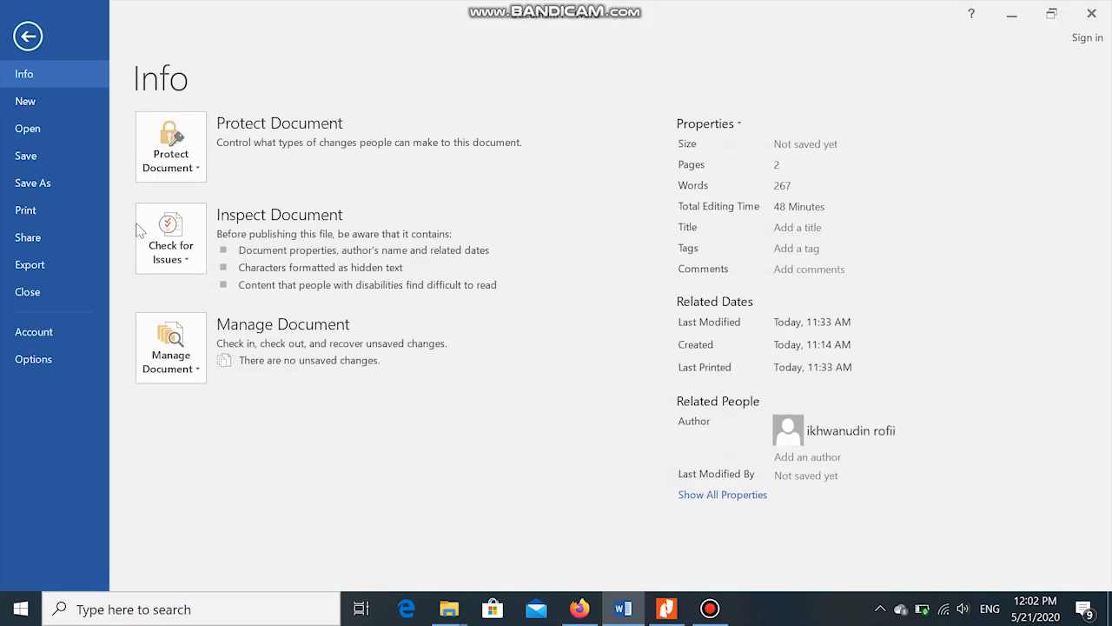
{"action": "left_click", "coordinate": [54, 181]}
{"action": "left_click", "coordinate": [321, 261]}
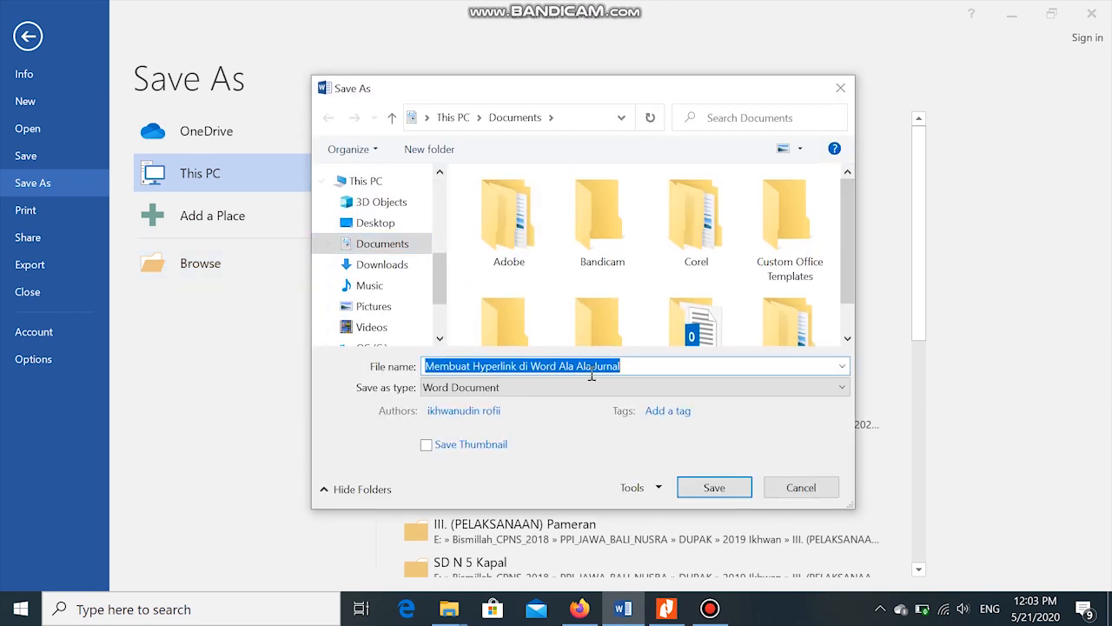
{"action": "key", "text": "Right"}
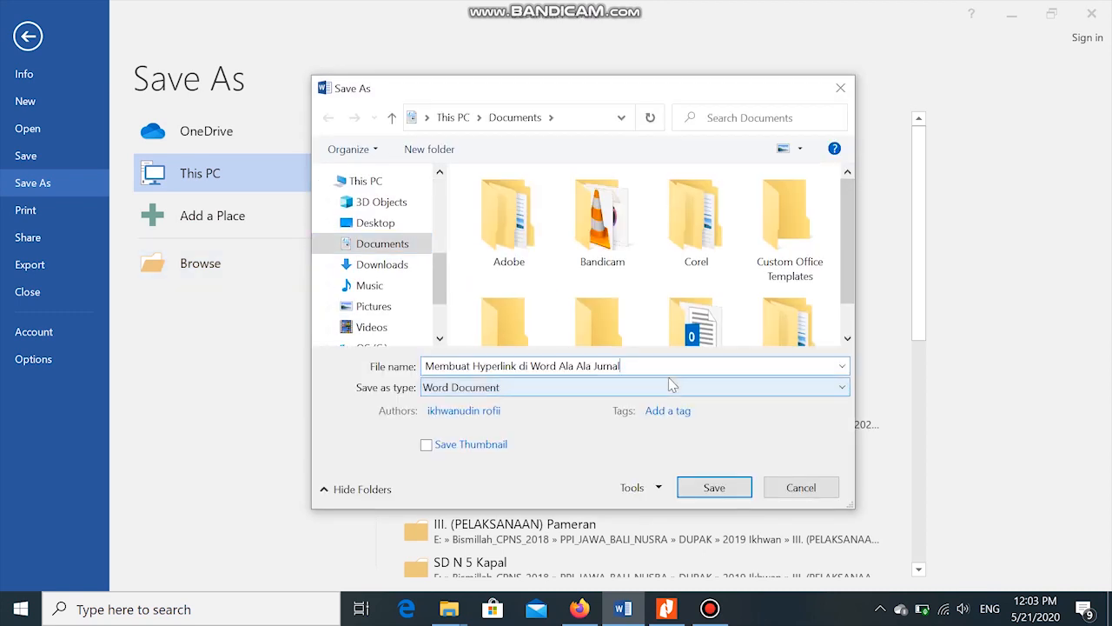
{"action": "type", "text": "ku"}
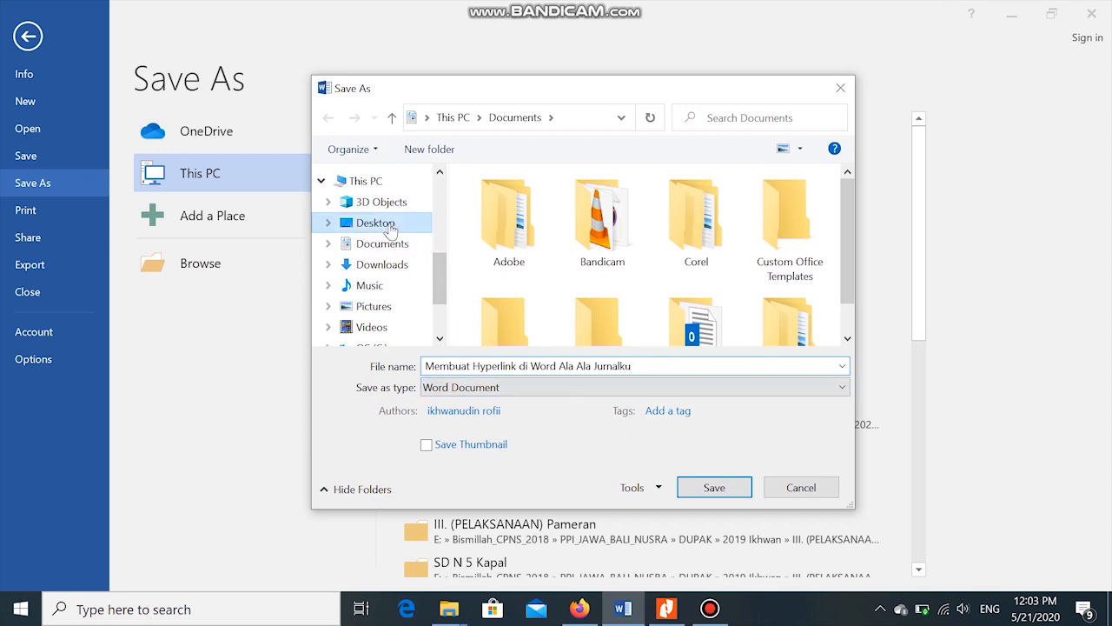
{"action": "left_click", "coordinate": [375, 224]}
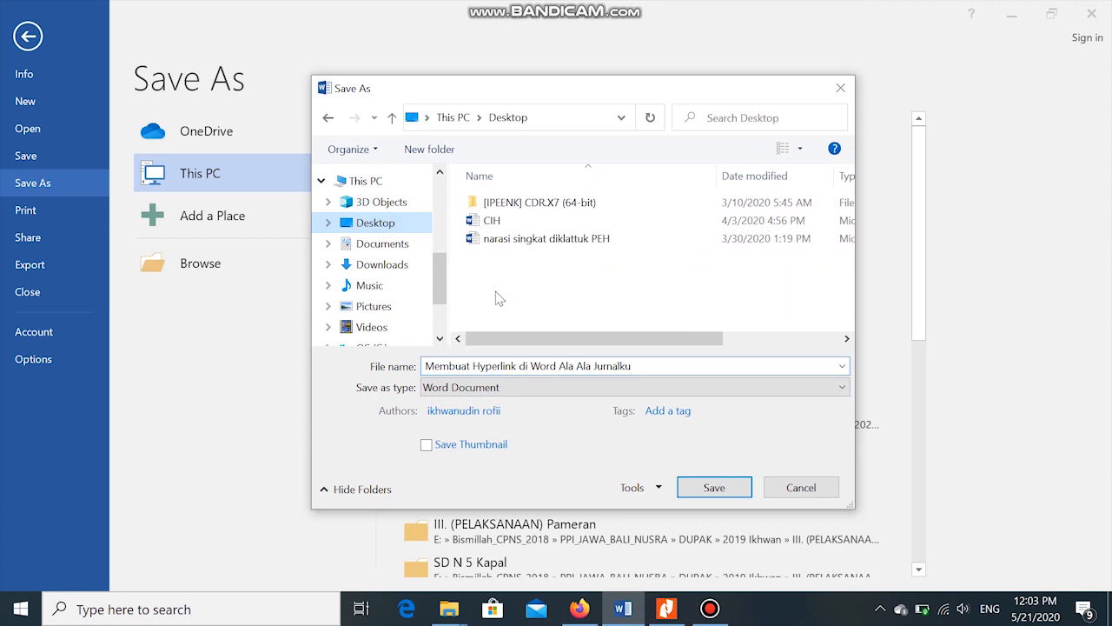
Step: Save the document as a PDF, replacing the existing Desktop file Membuat Hyperlink di Word Ala Ala Jurnal
{"action": "left_click", "coordinate": [619, 391]}
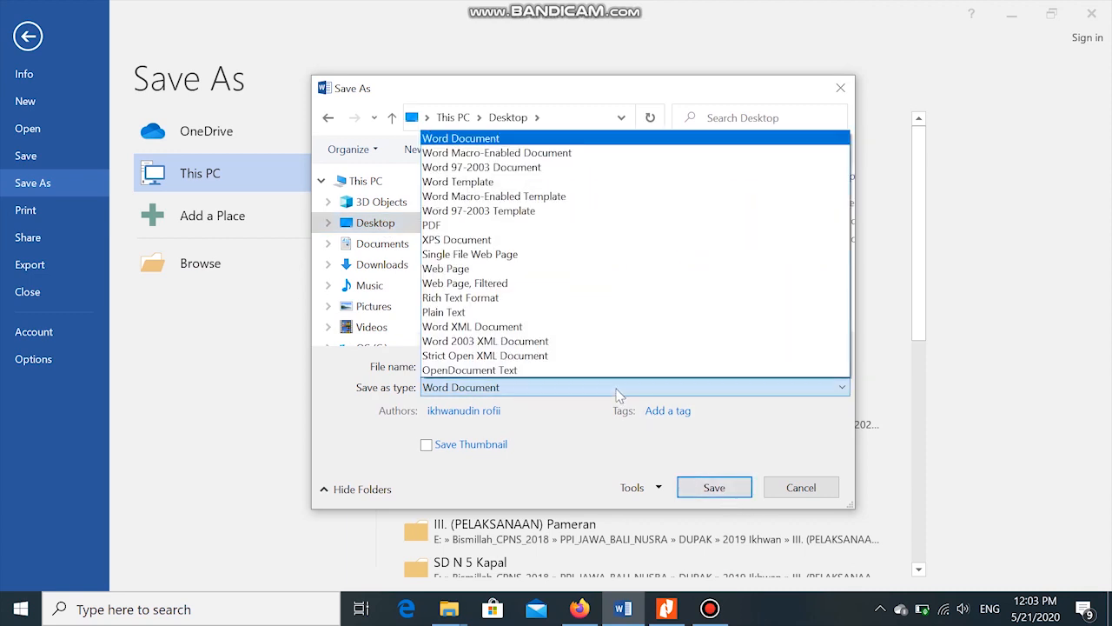
{"action": "left_click", "coordinate": [563, 228]}
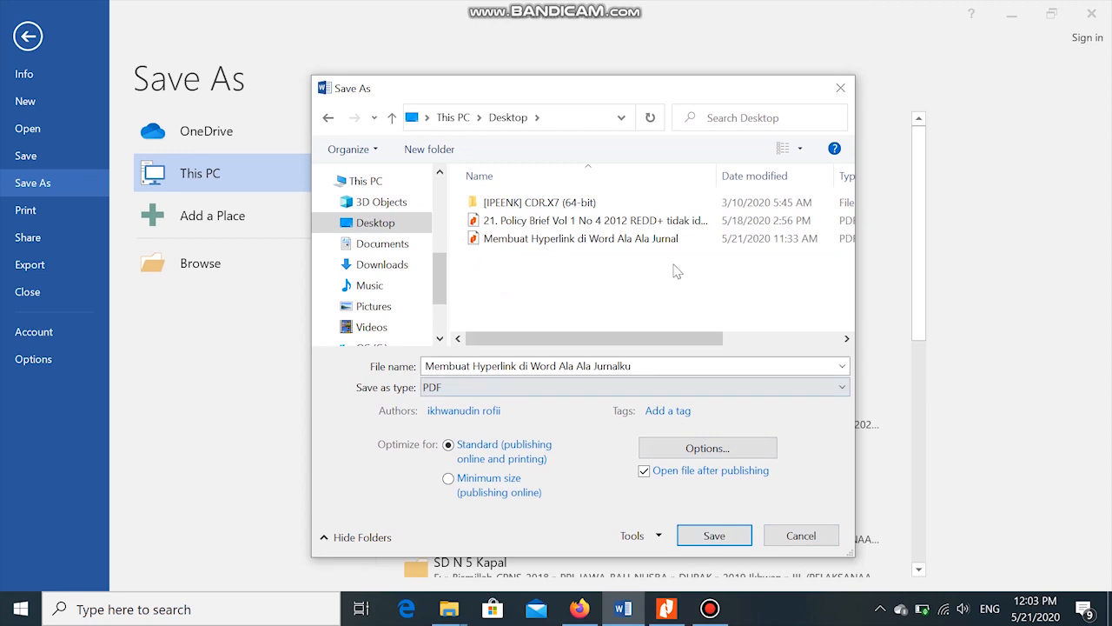
{"action": "left_click", "coordinate": [667, 245]}
{"action": "left_click", "coordinate": [714, 535]}
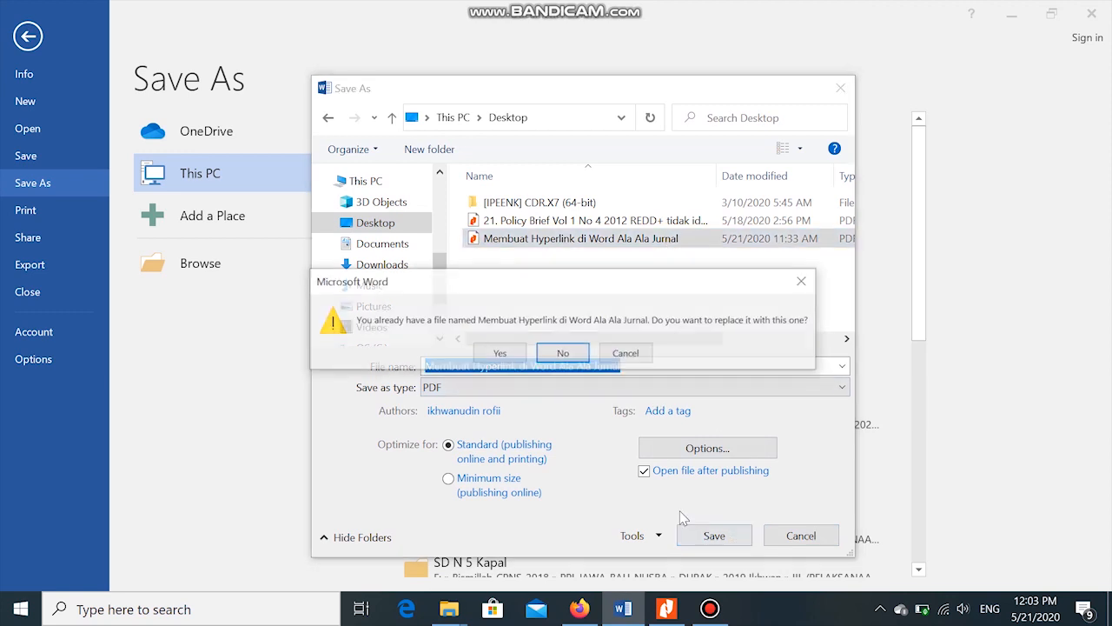
{"action": "left_click", "coordinate": [500, 353]}
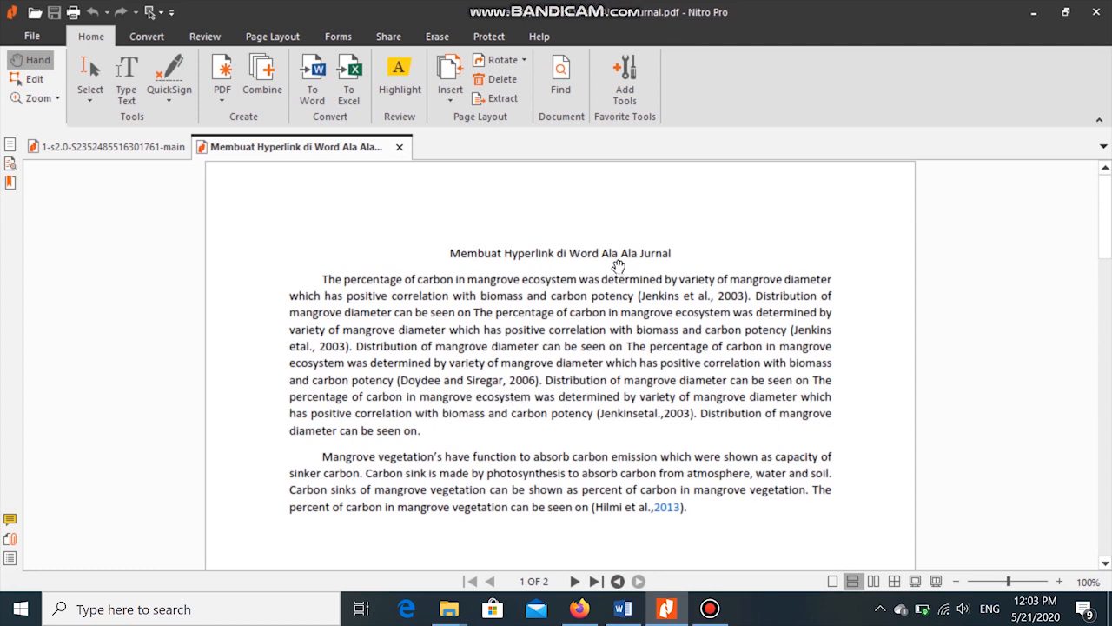
Step: Test the PDF's citation links by following the 2013 link, returning to the text and following the first 2003 link
{"action": "left_click", "coordinate": [666, 508]}
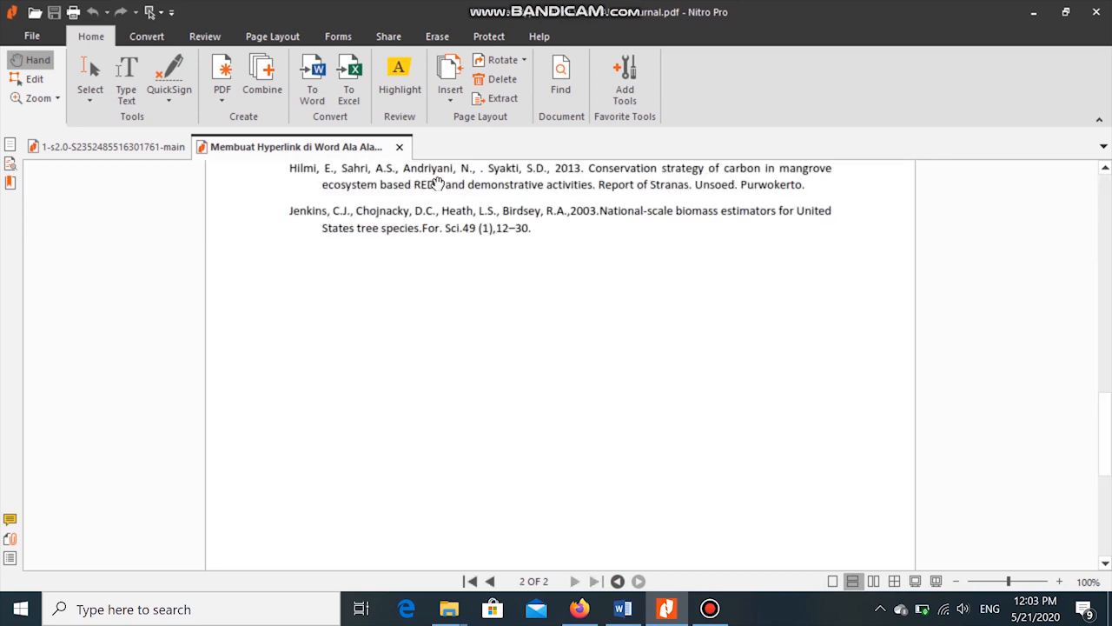
{"action": "key", "text": "alt+Left"}
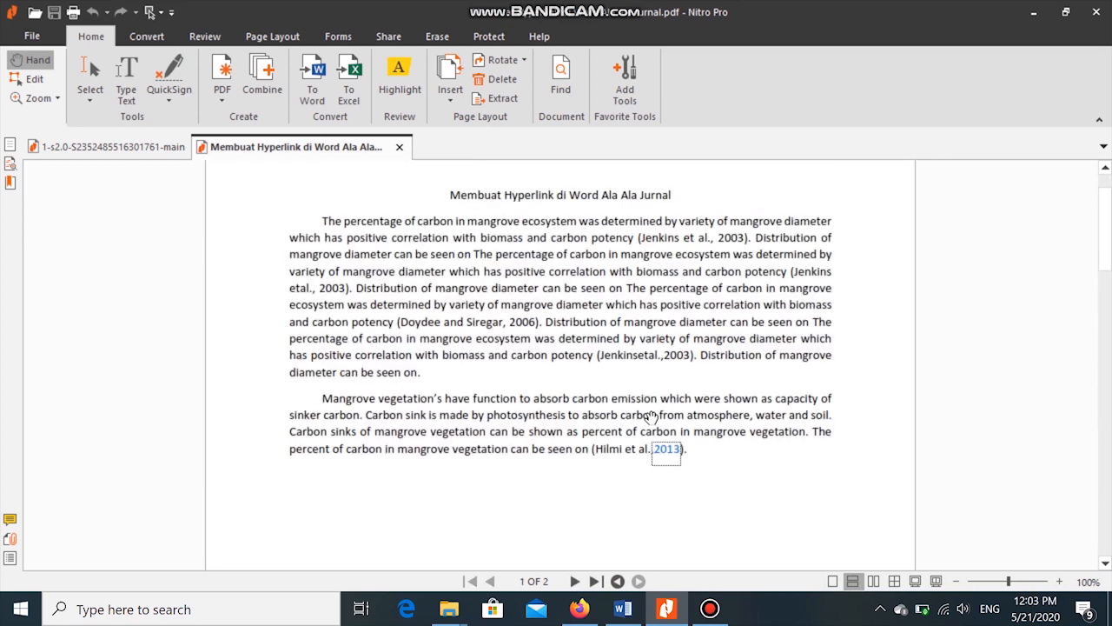
{"action": "left_click", "coordinate": [735, 298]}
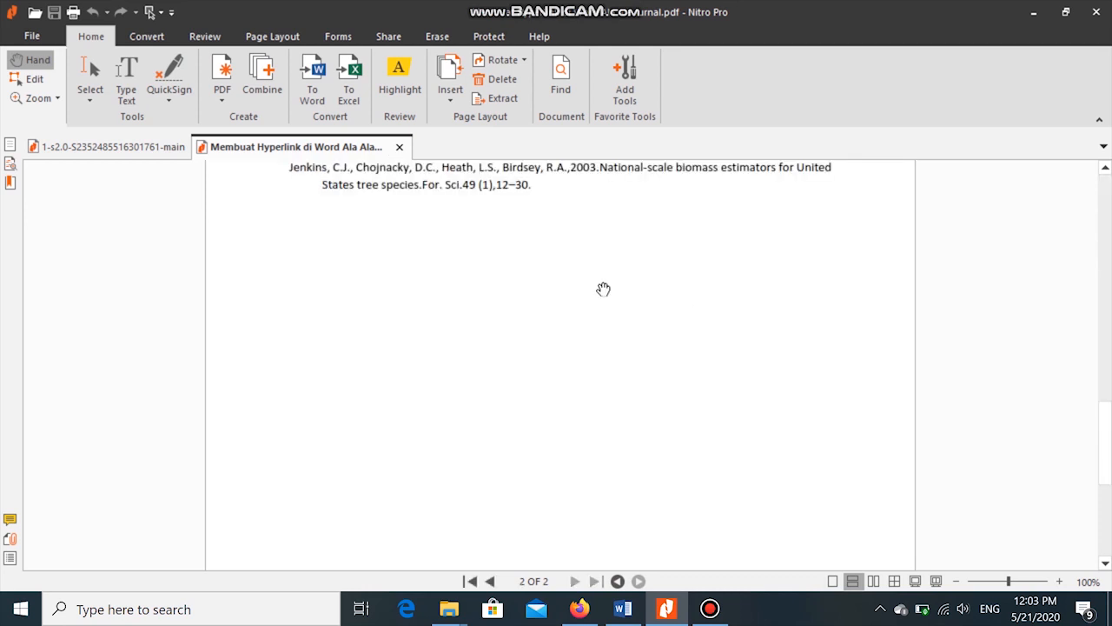